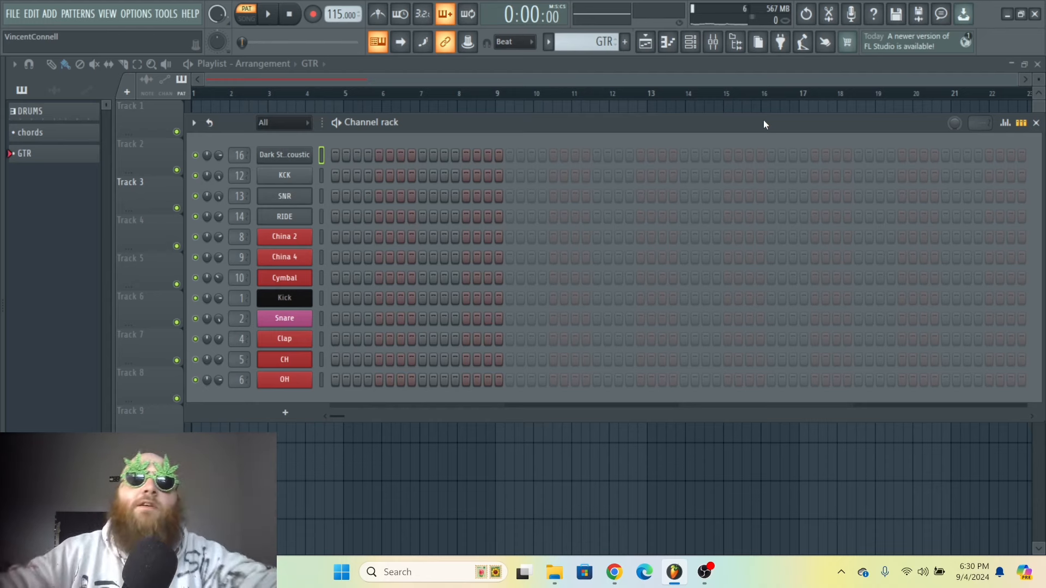
Load the Dark Star Accoustic preset in the FLEX guitar channel and turn off its reverb and delay
left_click(287, 156)
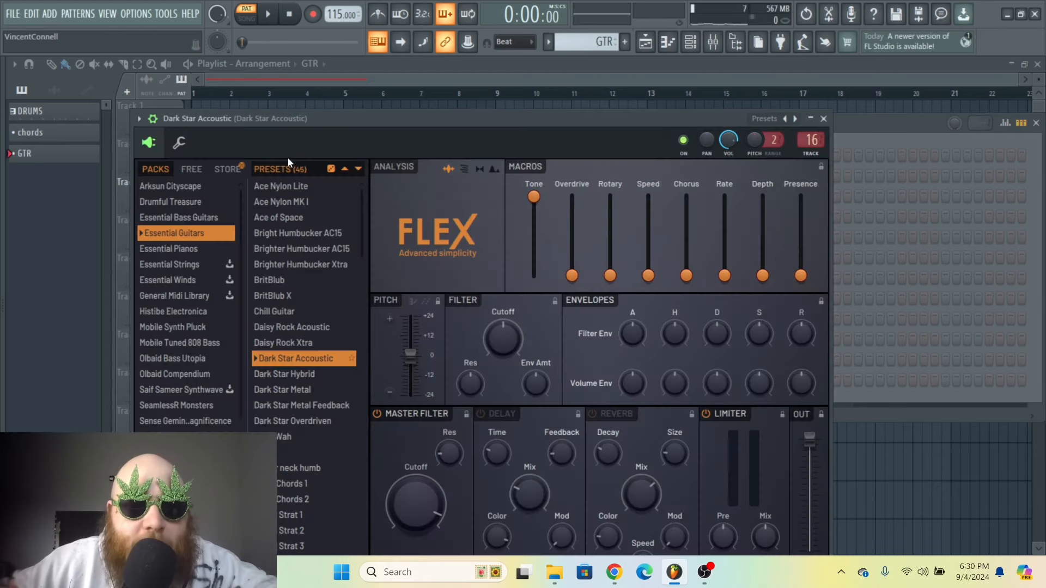
left_click_drag(401, 115, 428, 71)
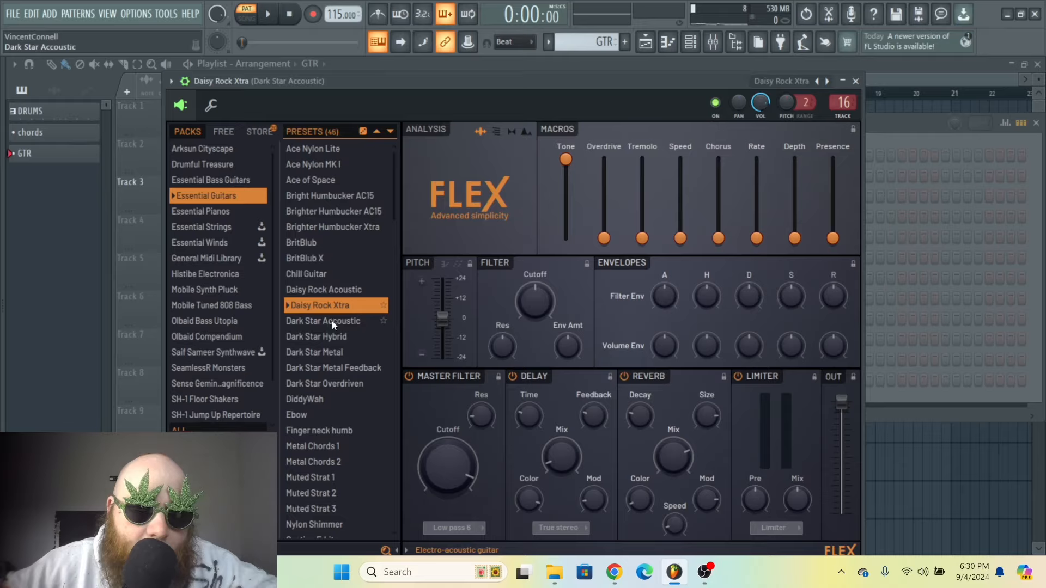
left_click(332, 321)
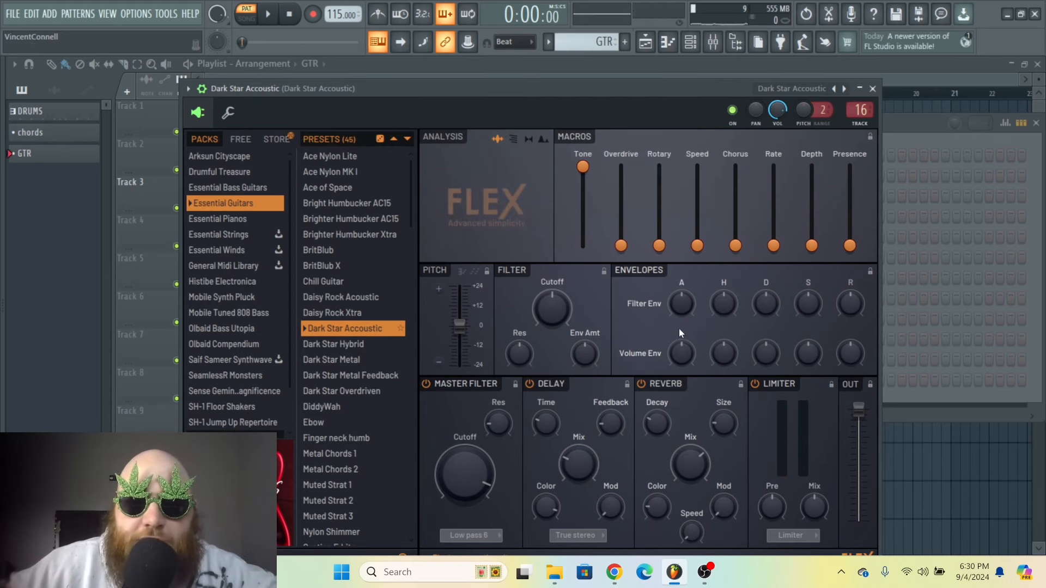
left_click(642, 384)
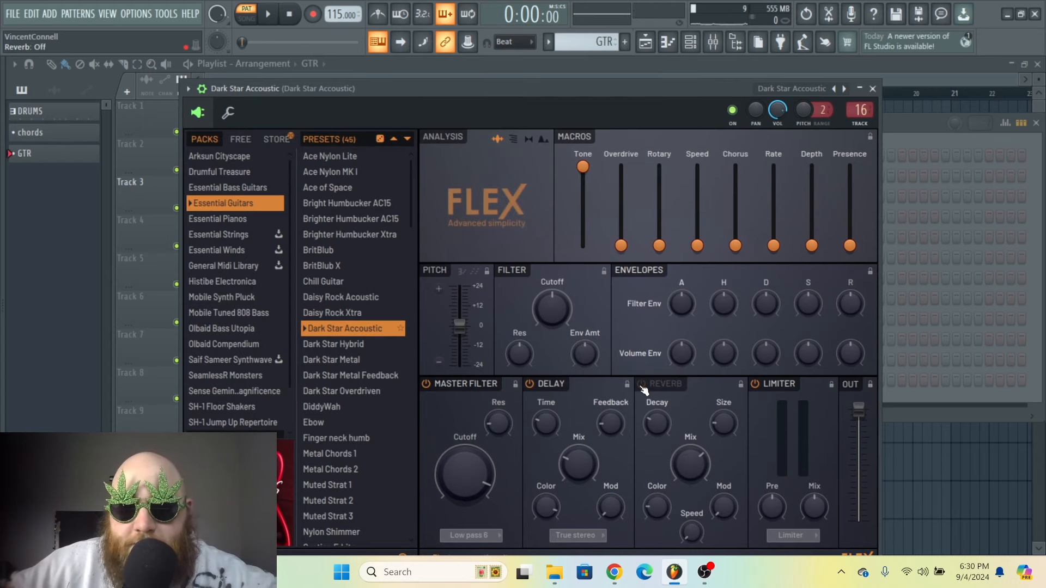
left_click(530, 384)
left_click(872, 88)
Open the piano roll of the Dark Star Accoustic channel
right_click(289, 156)
left_click(331, 156)
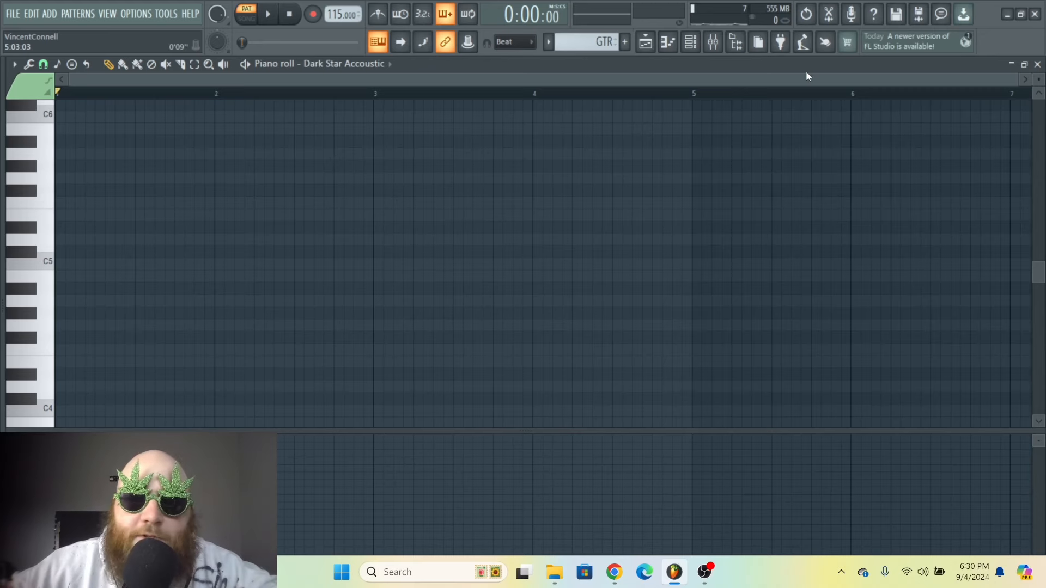
left_click_drag(1017, 81, 628, 80)
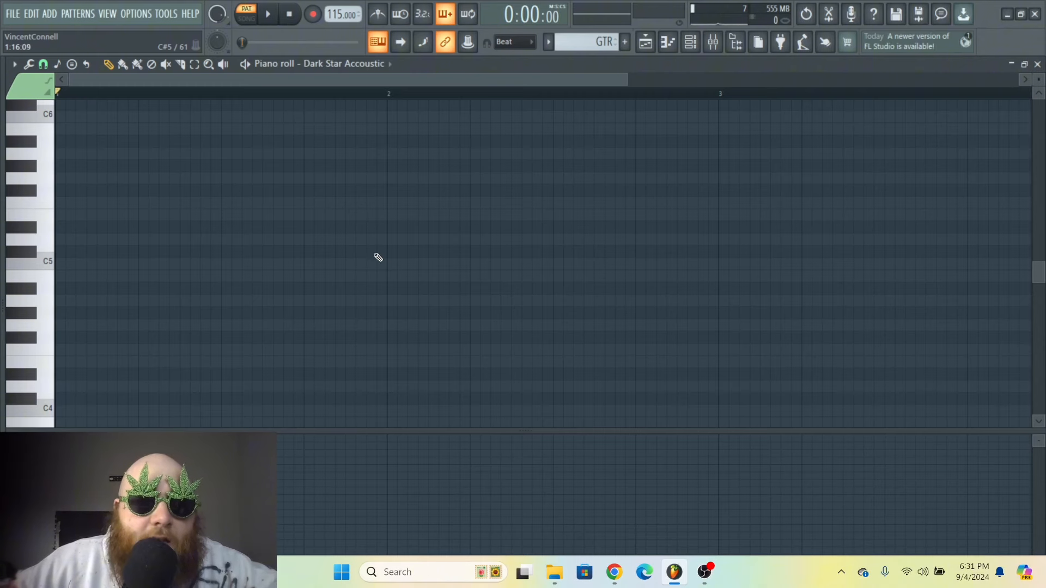
Draw a two-bar chord of E5, H5, G6 and A6 starting at bar 1
left_click_drag(199, 217, 87, 218)
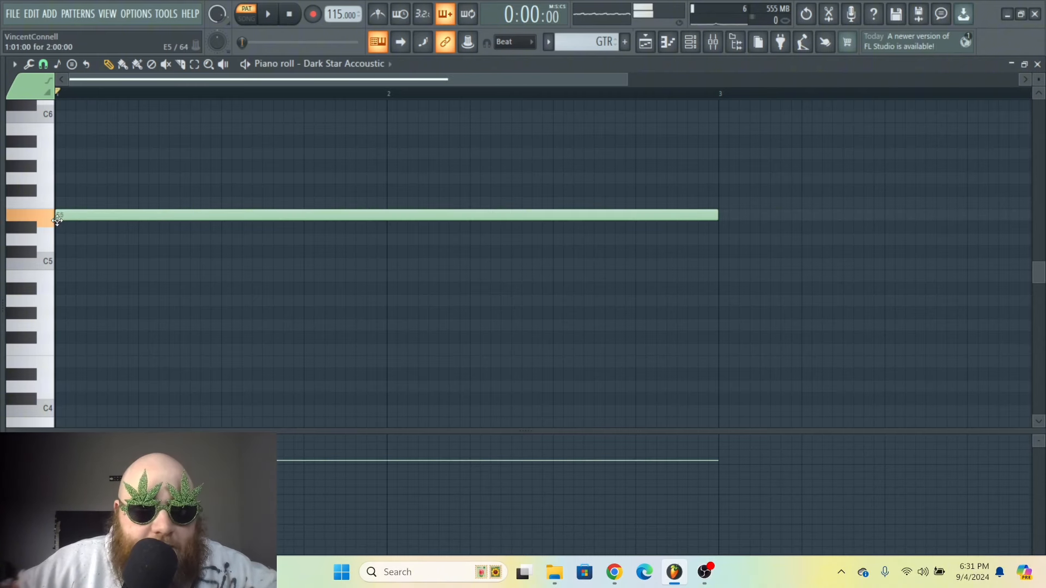
scroll(80, 209, "up", 2)
left_click(78, 206)
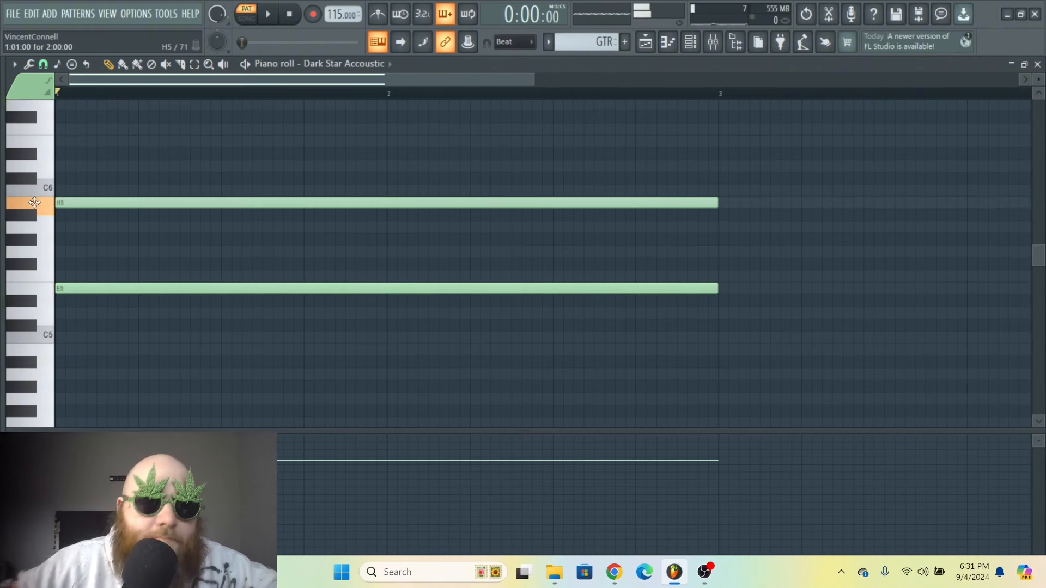
scroll(99, 183, "up", 2)
left_click(99, 179)
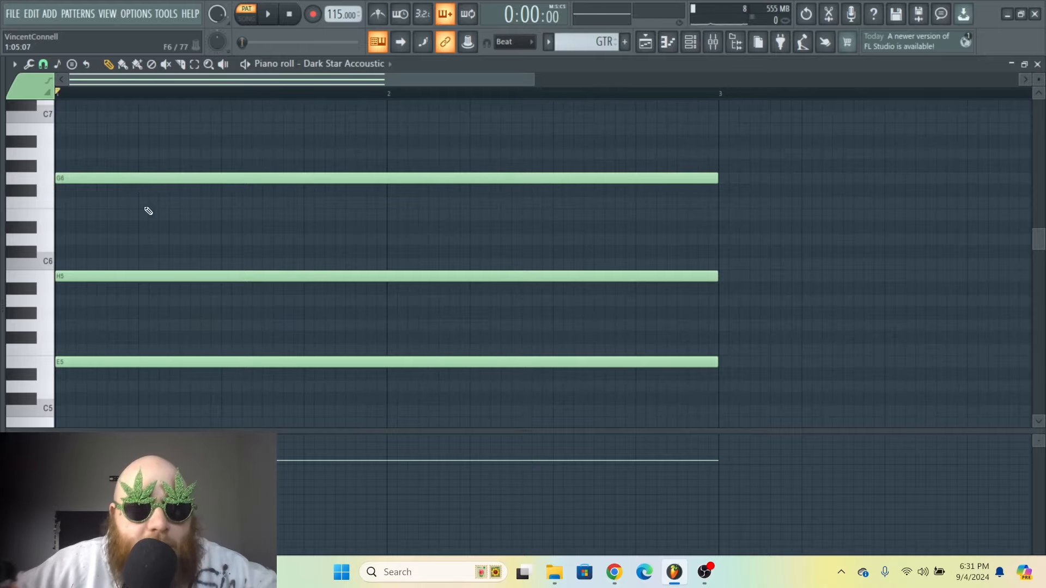
left_click(94, 155)
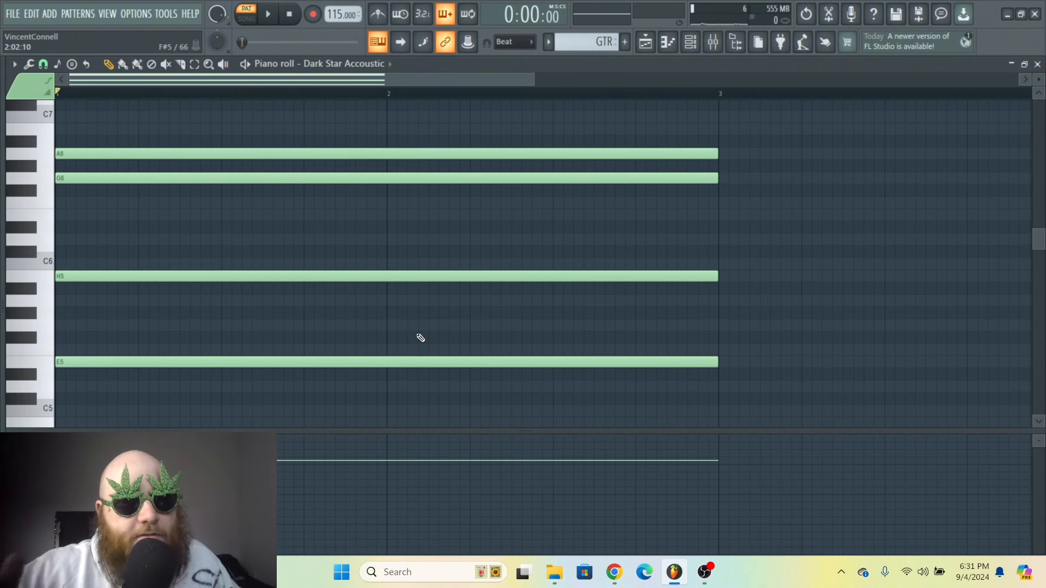
Play the chord, transpose all its notes down one octave and play it again
key("space")
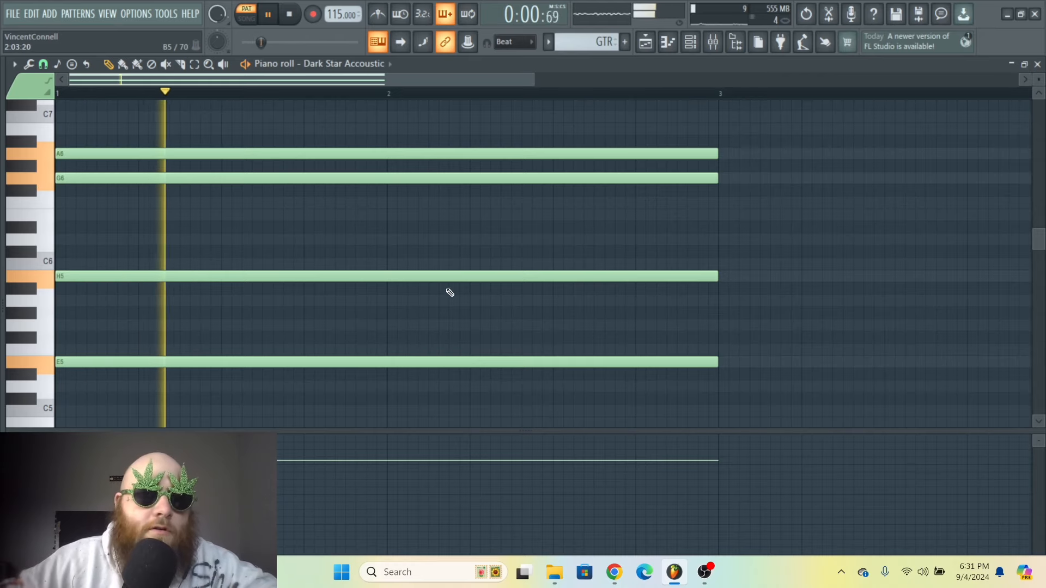
key("space")
key("ctrl+Down")
key("space")
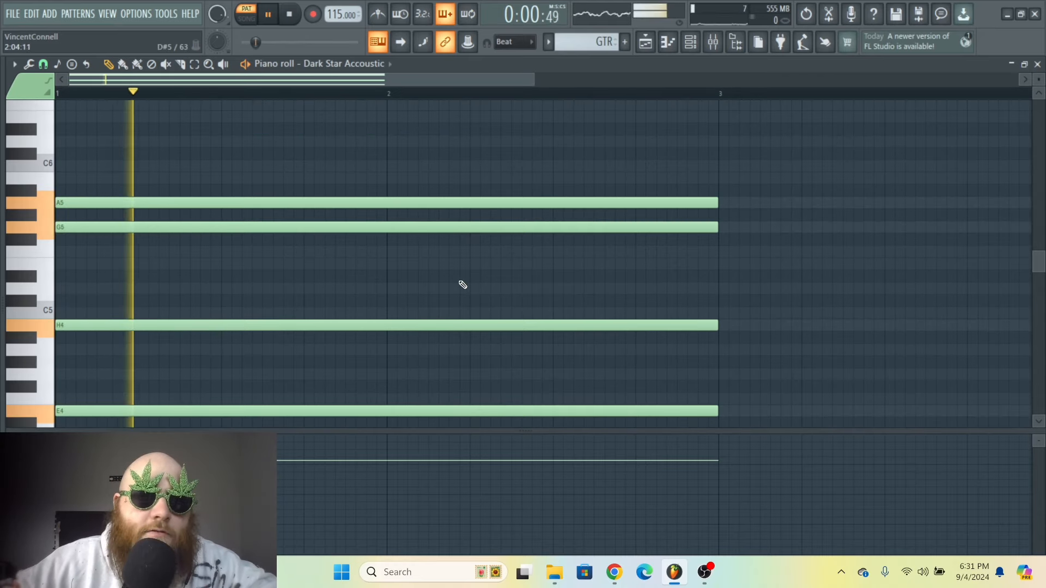
left_click(461, 282)
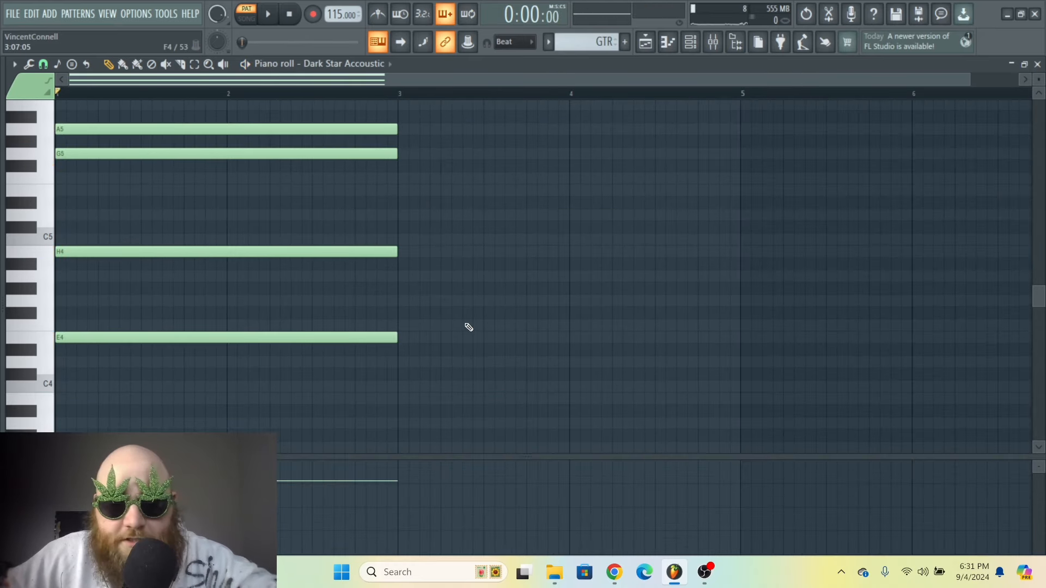
Duplicate the chord into bars 3 and 4, then lower the copy's E4 to C4 and its H4 to G4
key("ctrl+b")
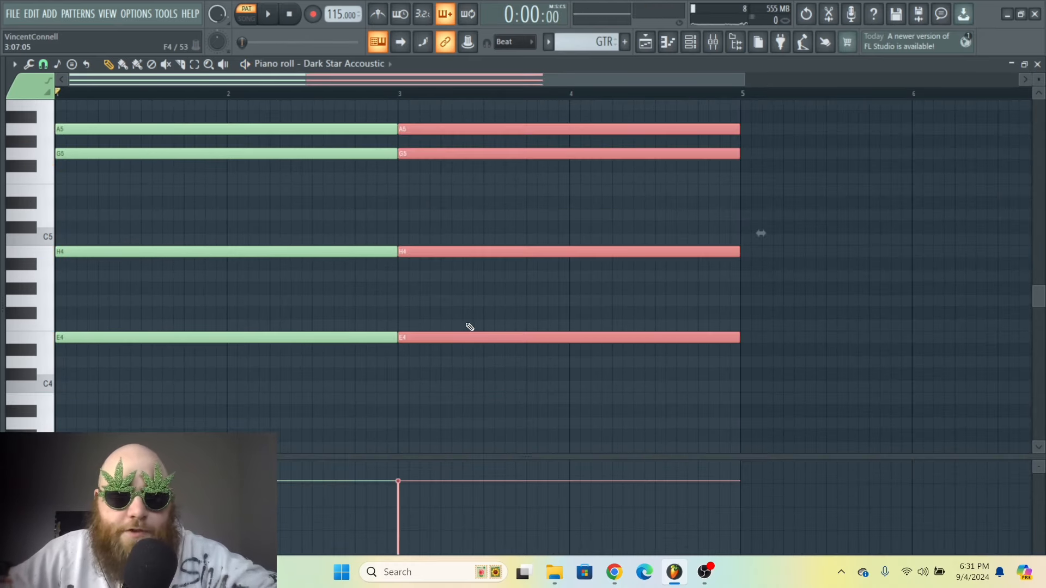
left_click(434, 338)
left_click_drag(434, 338, 435, 387)
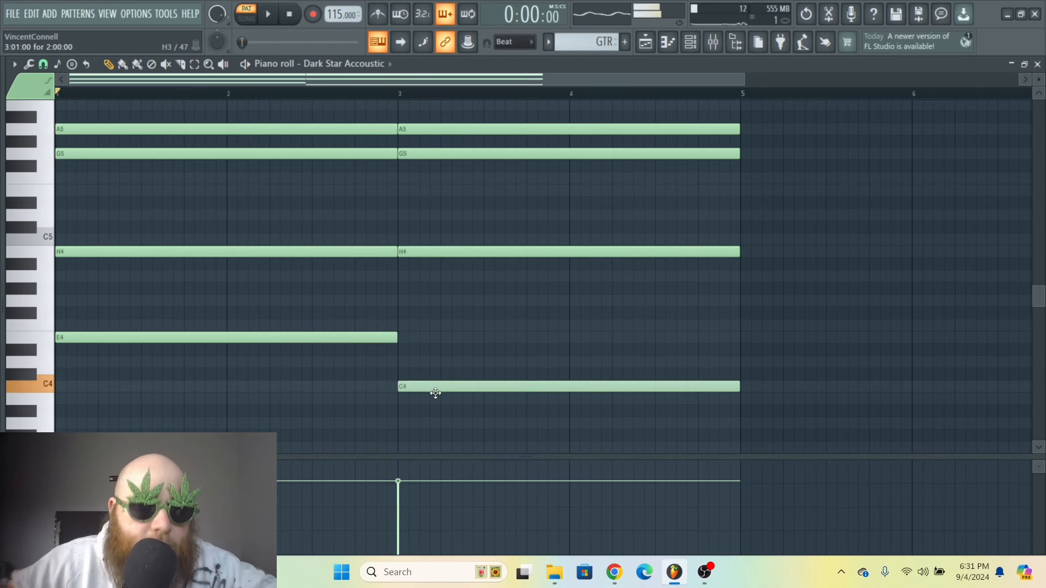
left_click(432, 250)
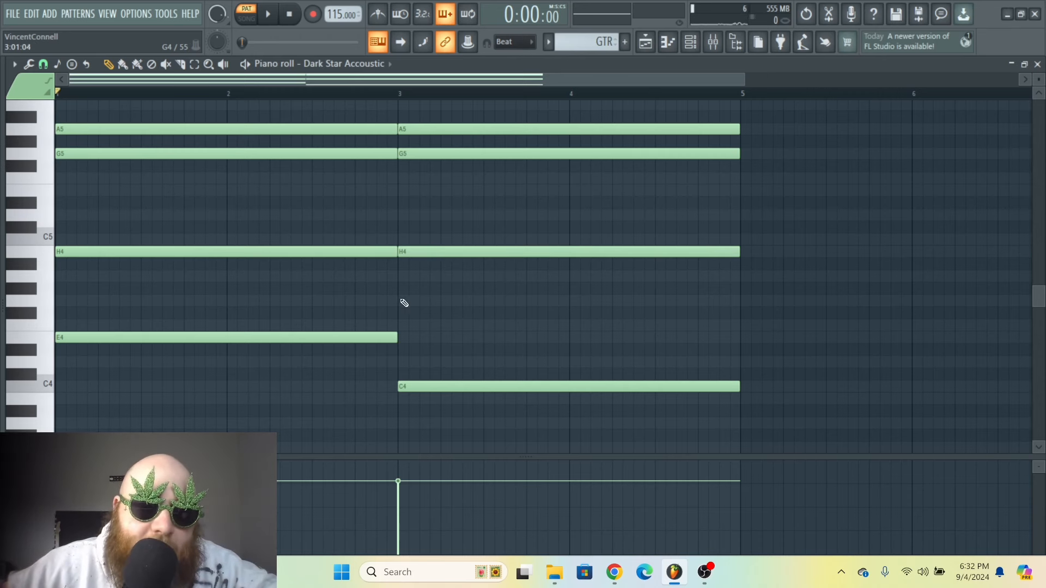
left_click_drag(420, 256, 420, 302)
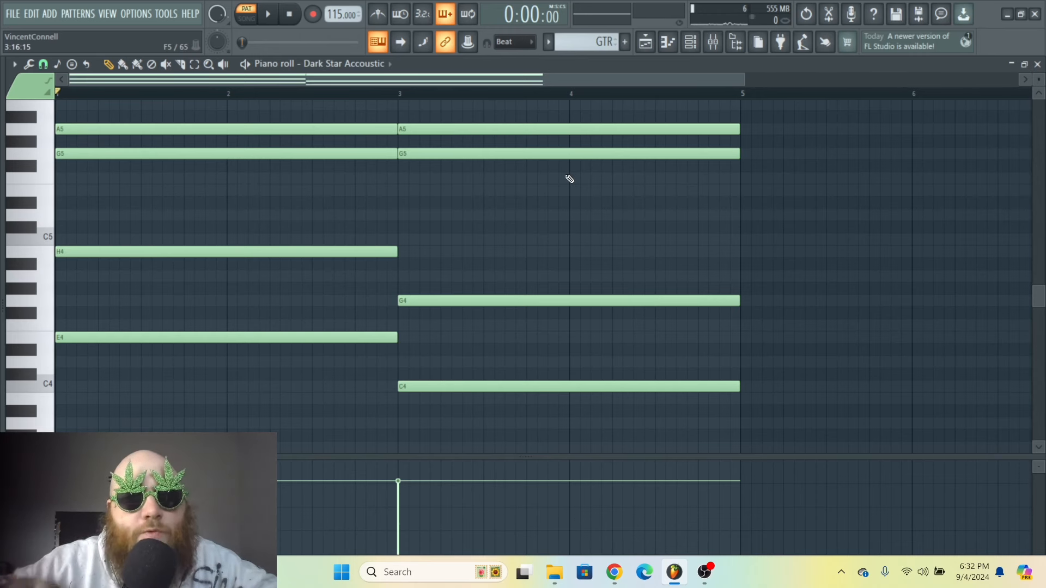
Play the two-chord progression back and delete all of its notes
key("space")
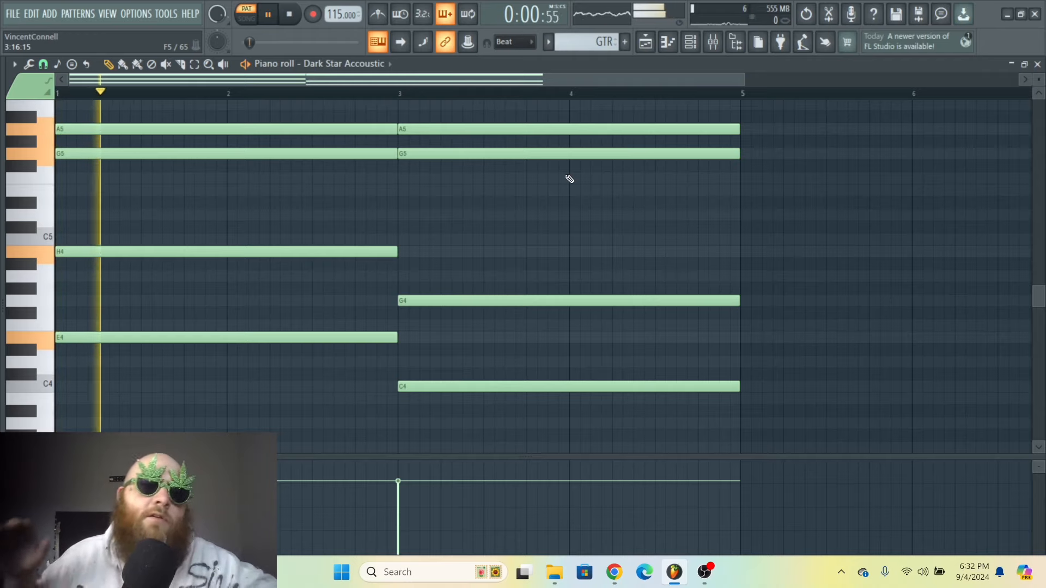
scroll(692, 242, "down", 2)
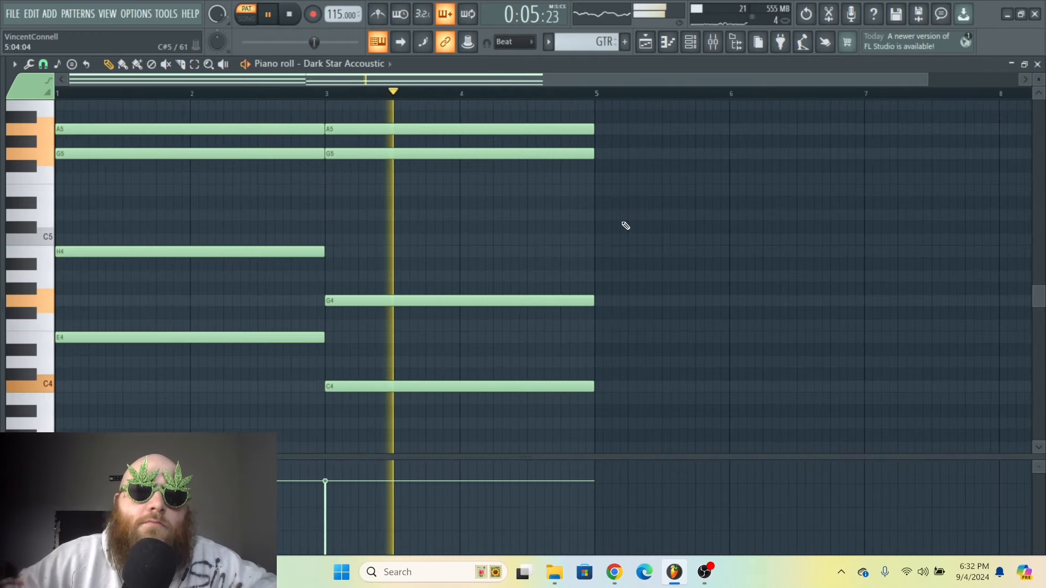
key("space")
left_click_drag(652, 403, 120, 129)
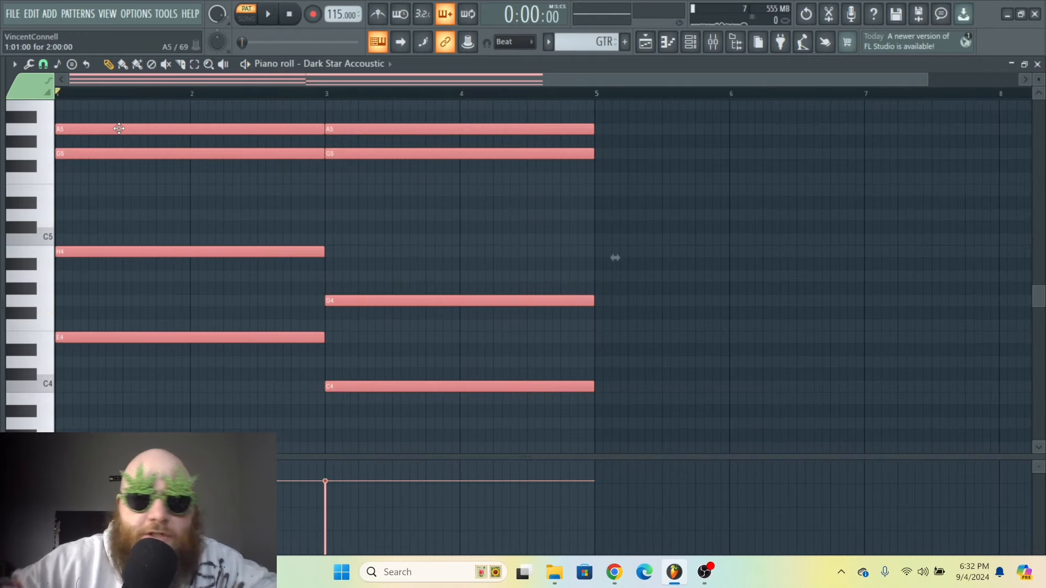
key("Delete")
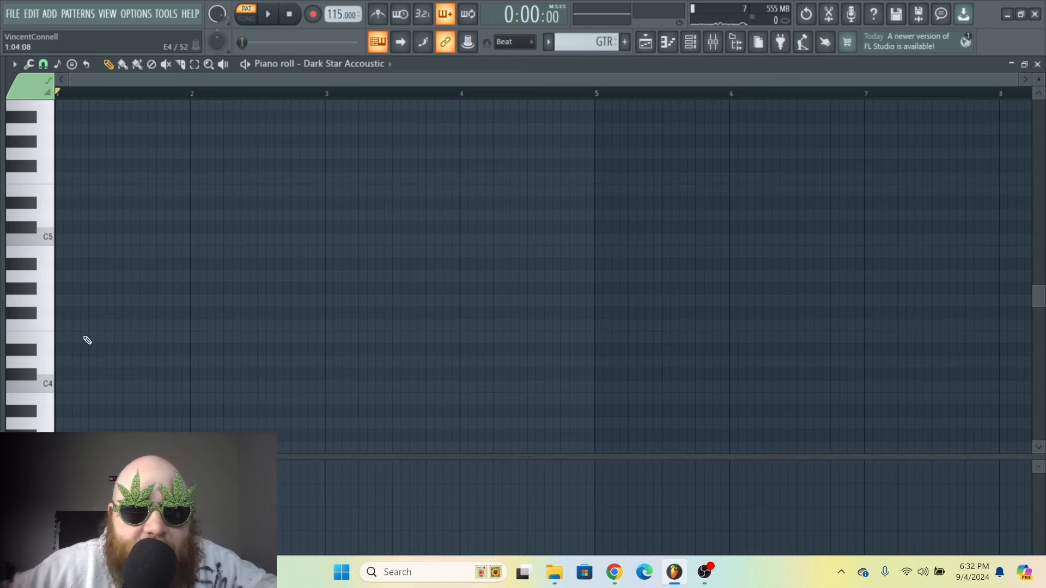
Draw a two-bar chord of E4, H4 and D#5 from bar 1 and play it back
left_click(116, 340)
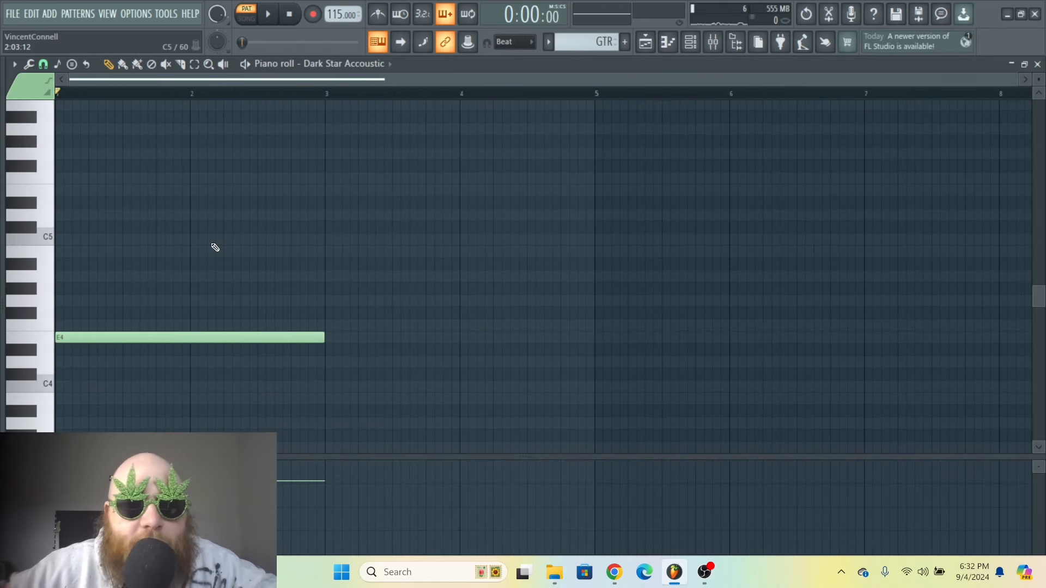
left_click(156, 252)
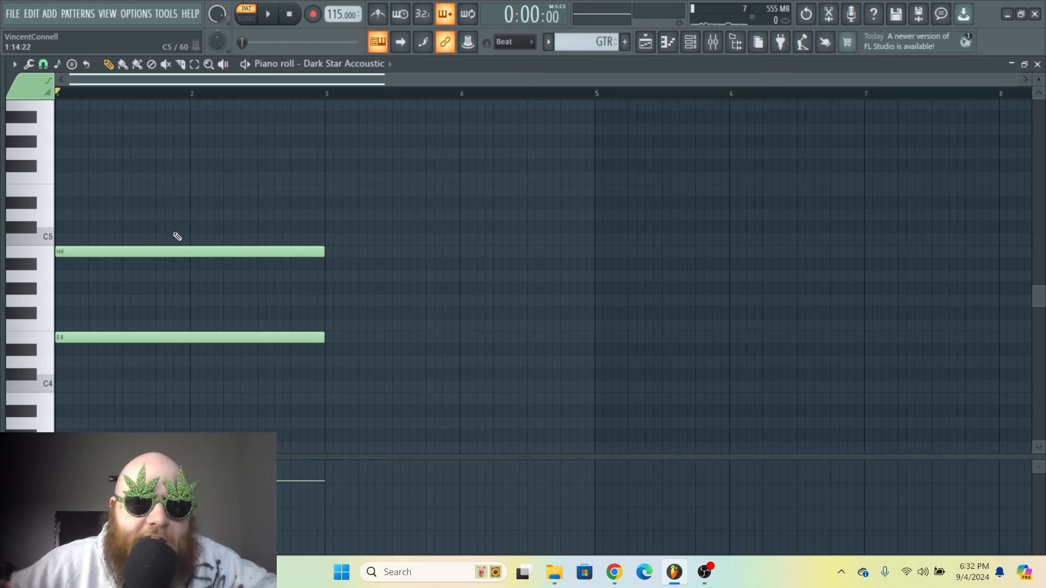
left_click(60, 191)
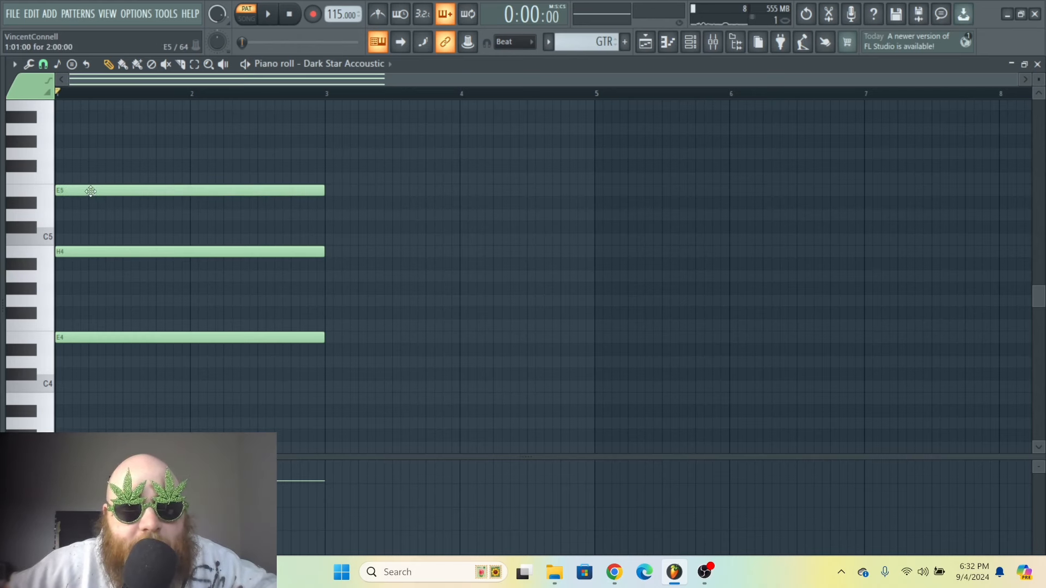
left_click_drag(89, 189, 83, 203)
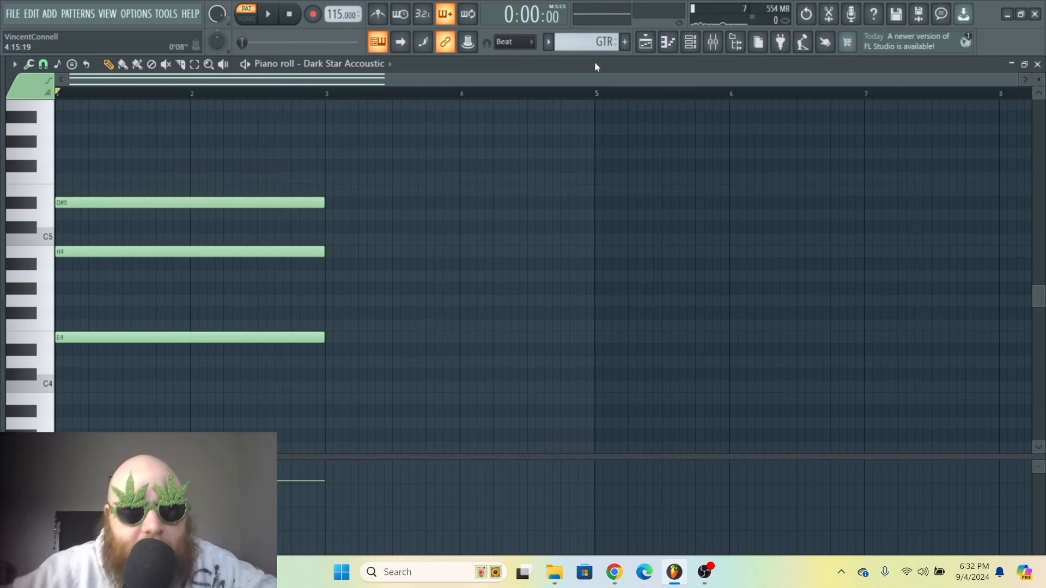
key("space")
key("space")
Duplicate the chord into bars 3 and 4, transpose the copy down seven semitones to A3, E4 and G#4, and play both
key("ctrl+a")
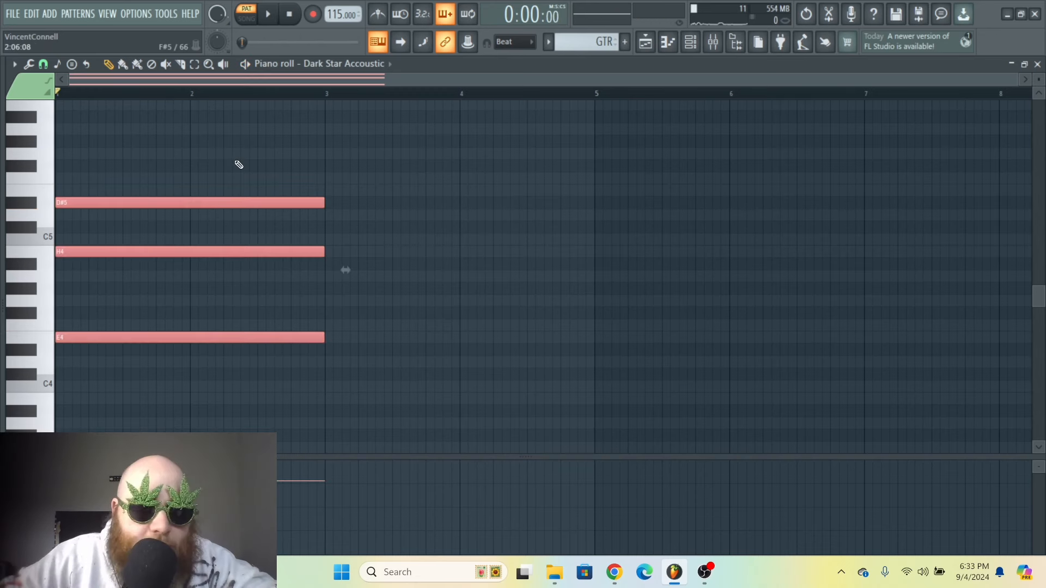
key("ctrl+b")
key("Down")
key("Down")
key("Down")
key("Down")
key("Down")
key("Down")
key("Down")
scroll(481, 180, "down", 1)
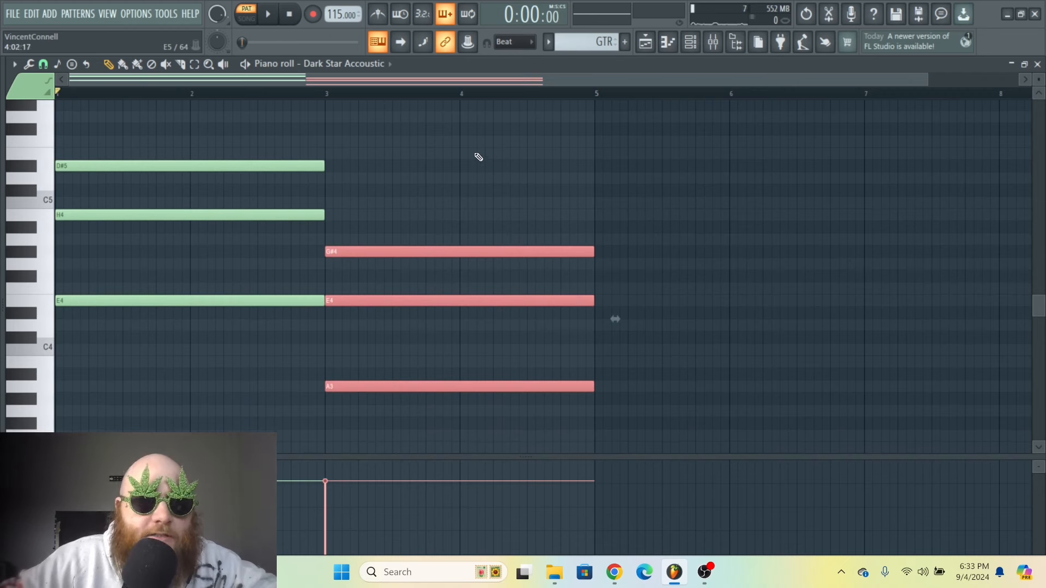
key("space")
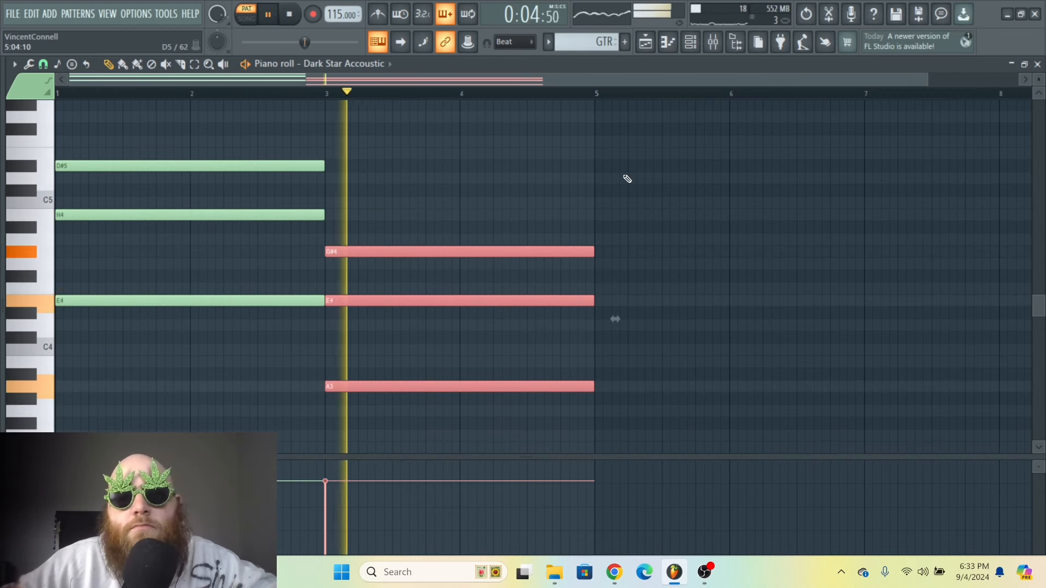
key("space")
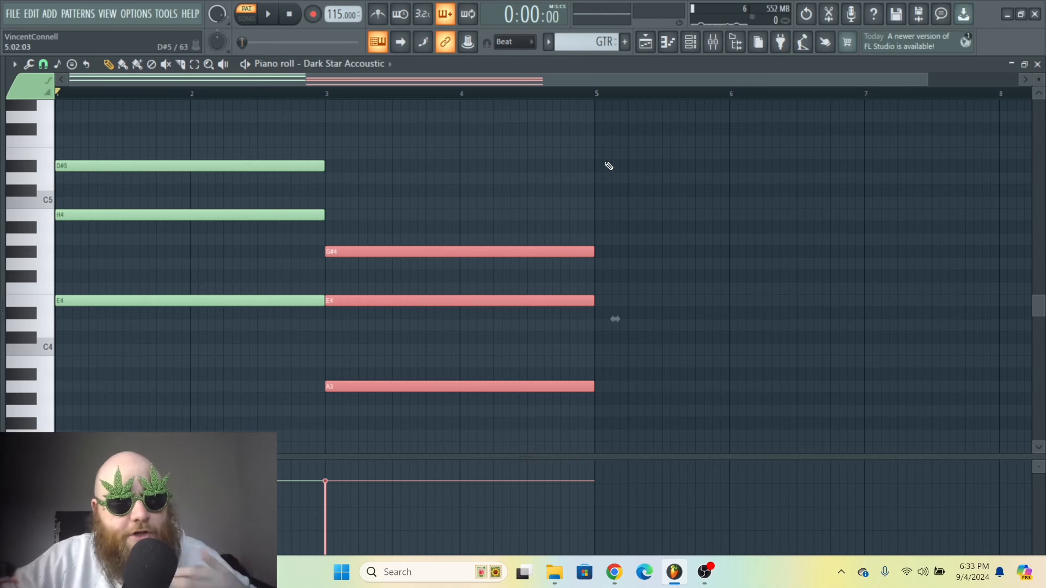
Delete the second chord and the first chord's H4 and D#5 notes, keeping only the E4 note
right_click(495, 387)
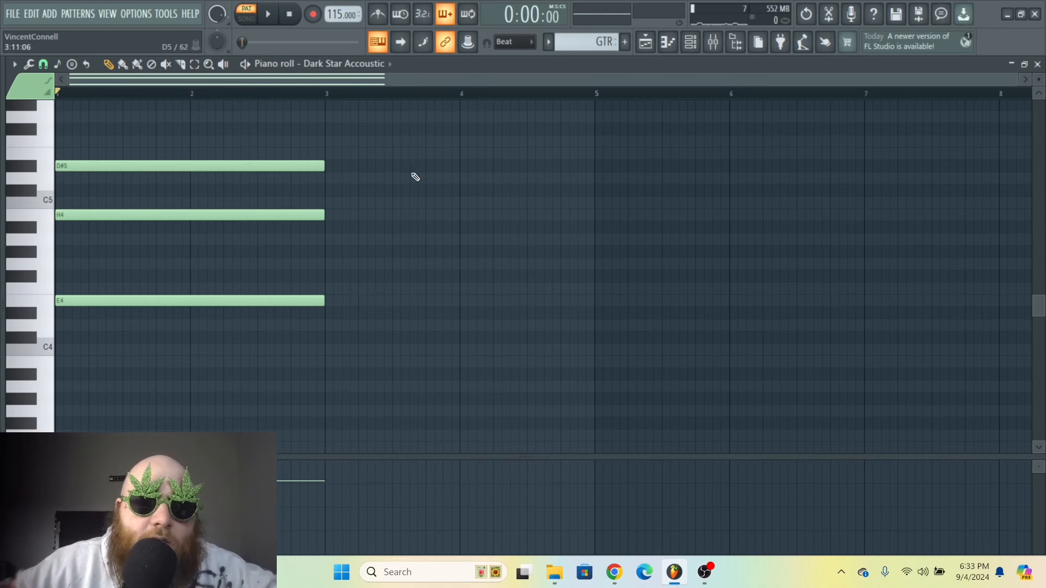
right_click(158, 216)
right_click(207, 166)
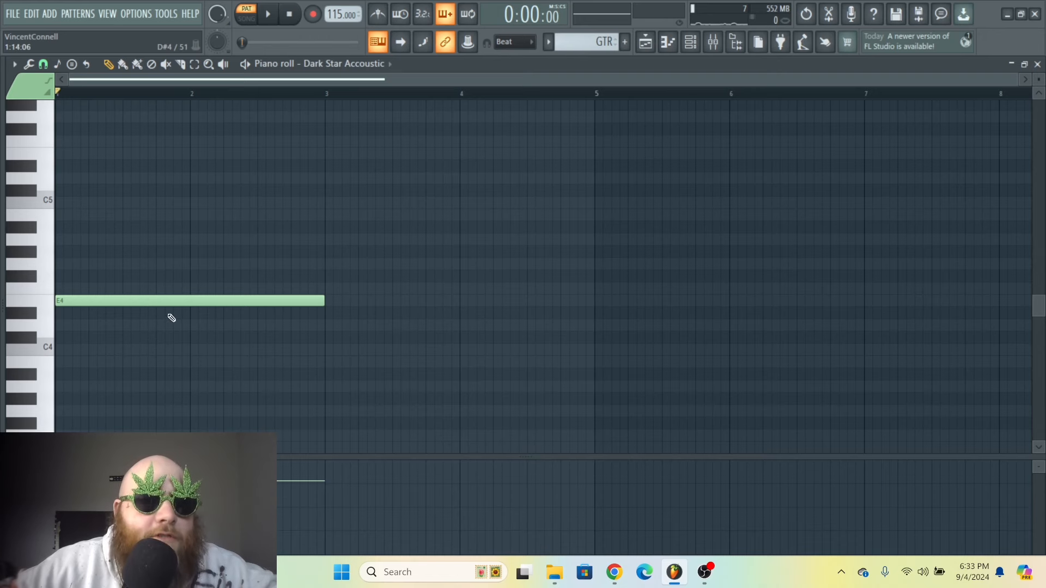
Add two-bar H4, G5 and A5 notes above the E4 note at bar 1
left_click(113, 216)
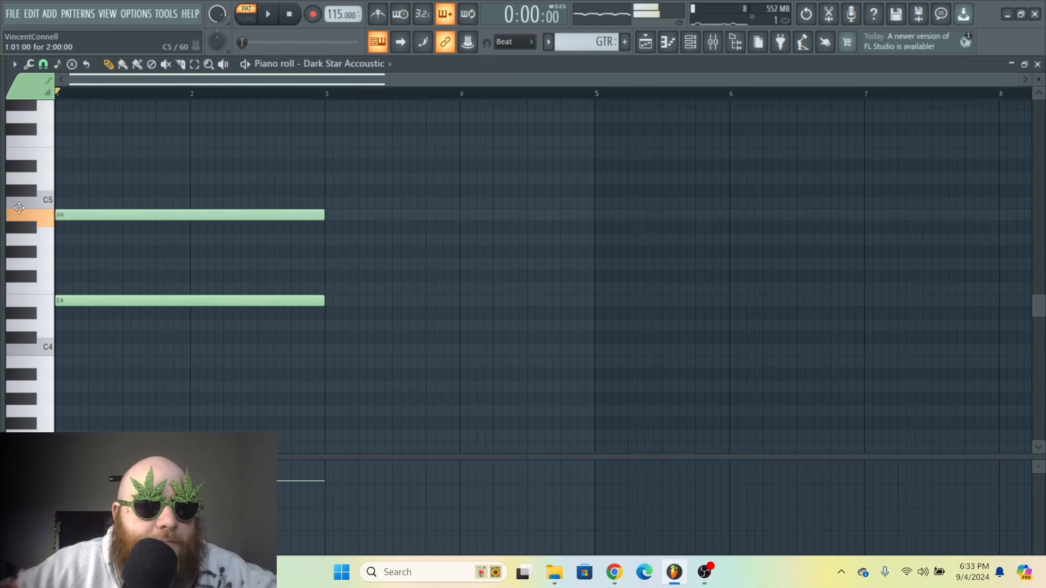
scroll(169, 159, "up", 1)
left_click(169, 153)
left_click(163, 129)
Duplicate the chord into bars 3 and 4, lower the copy's E4 to C4 and H4 to G4, and play the progression
key("ctrl+b")
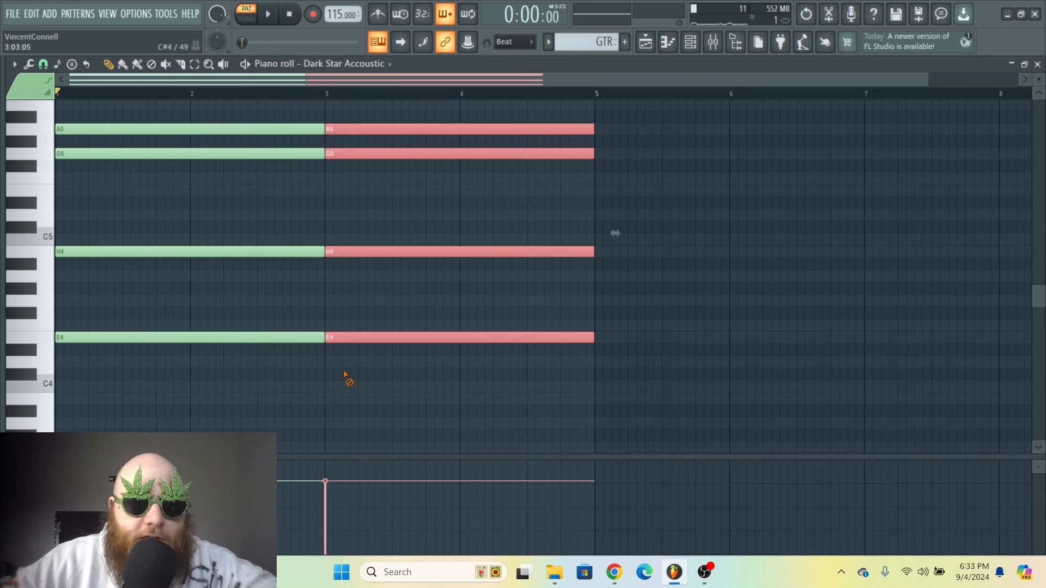
left_click(345, 376)
left_click_drag(368, 339, 362, 388)
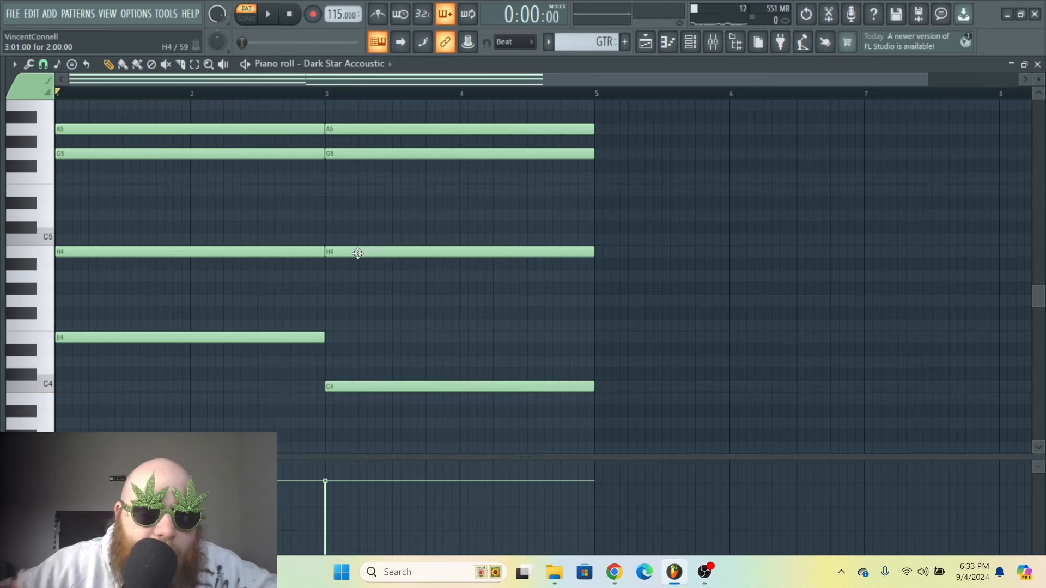
left_click_drag(354, 253, 356, 311)
key("space")
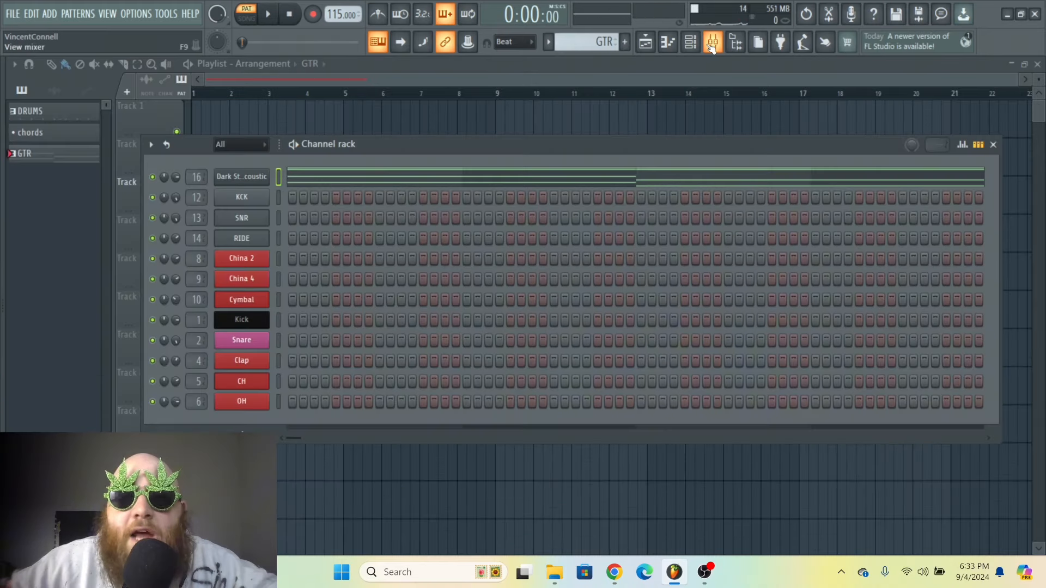
Load Hardcore in effect slot 5 of the Dark Star Accoustic mixer track with the 80s lead preset, switching off its Delay, Chorus and Noise Gate pedals
left_click(712, 44)
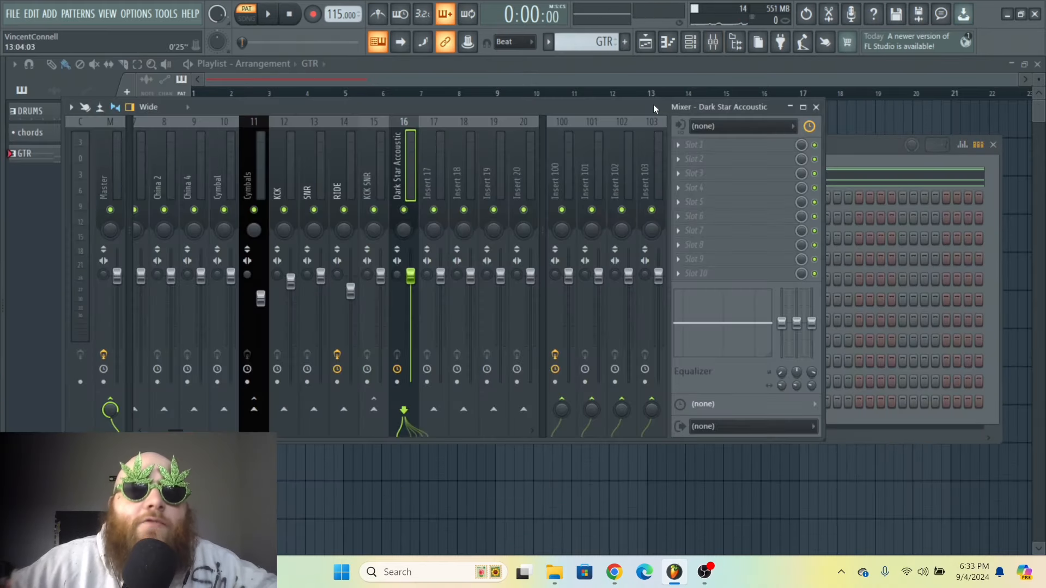
left_click(695, 202)
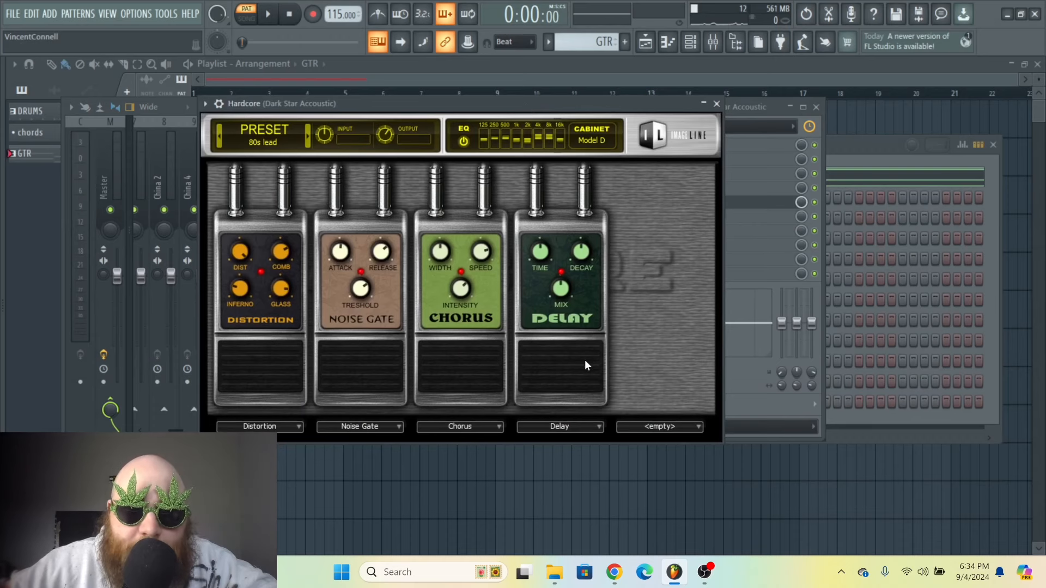
left_click(555, 350)
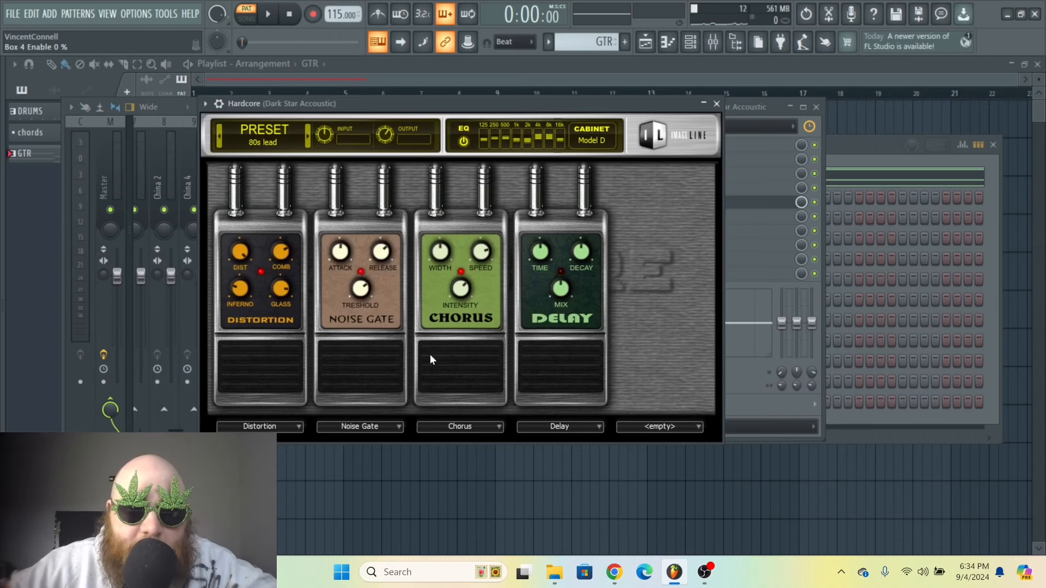
left_click(430, 355)
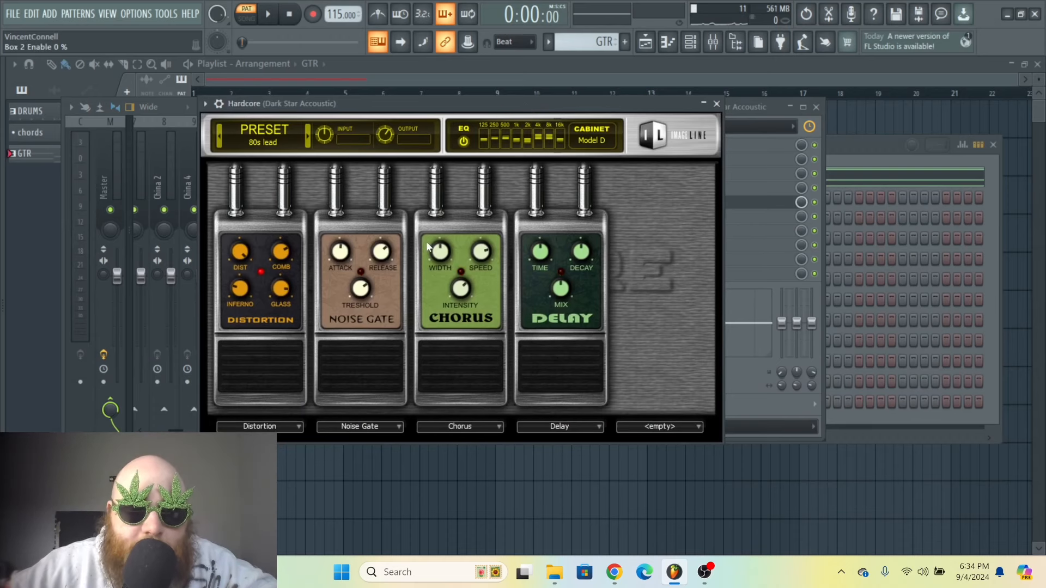
left_click_drag(396, 103, 423, 152)
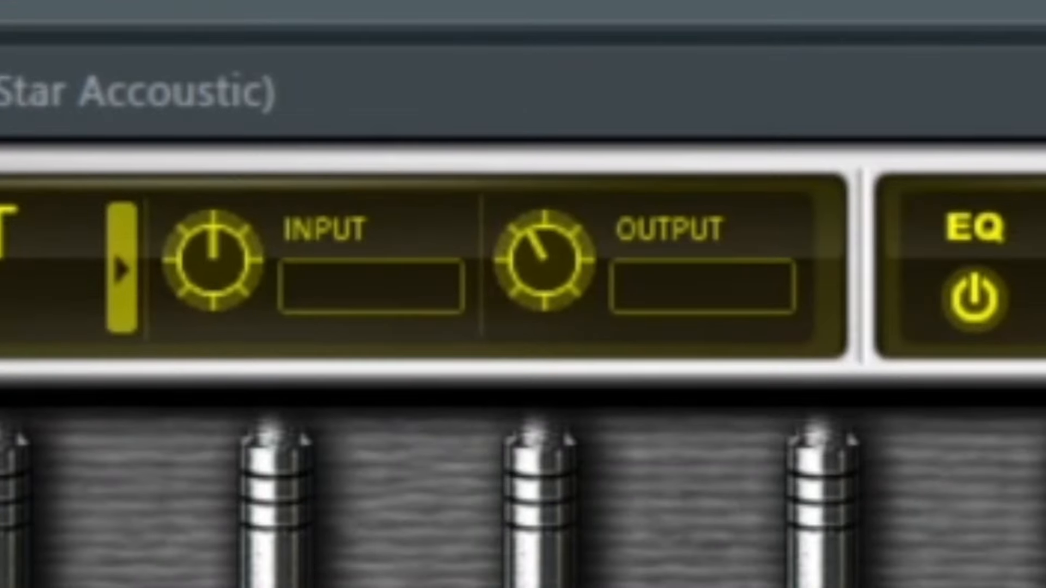
Adjust Hardcore's output level while playing back the guitar pattern
left_click_drag(543, 260, 544, 267)
left_click_drag(544, 267, 544, 264)
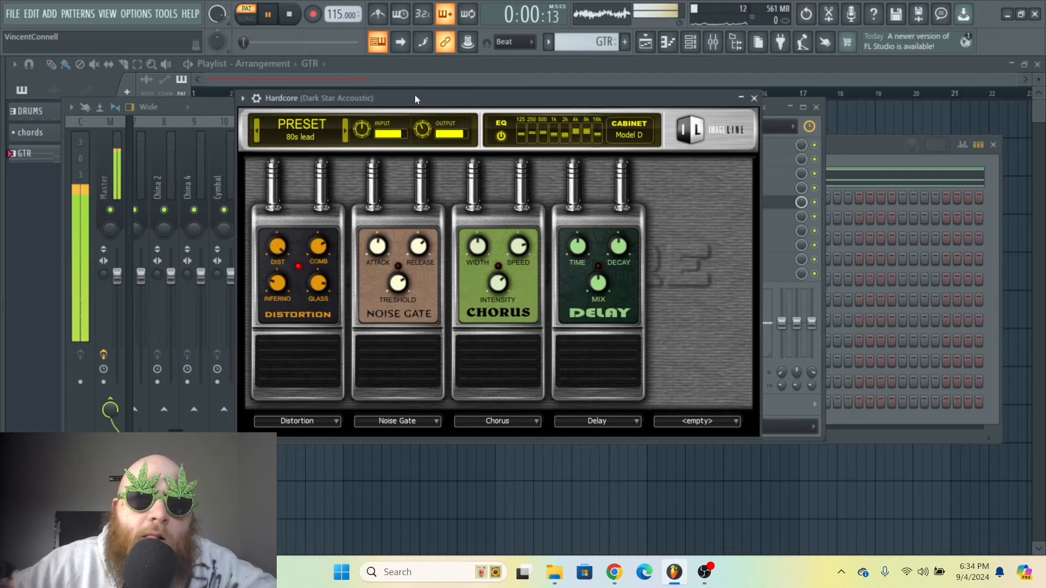
left_click_drag(415, 99, 343, 96)
key("space")
key("space")
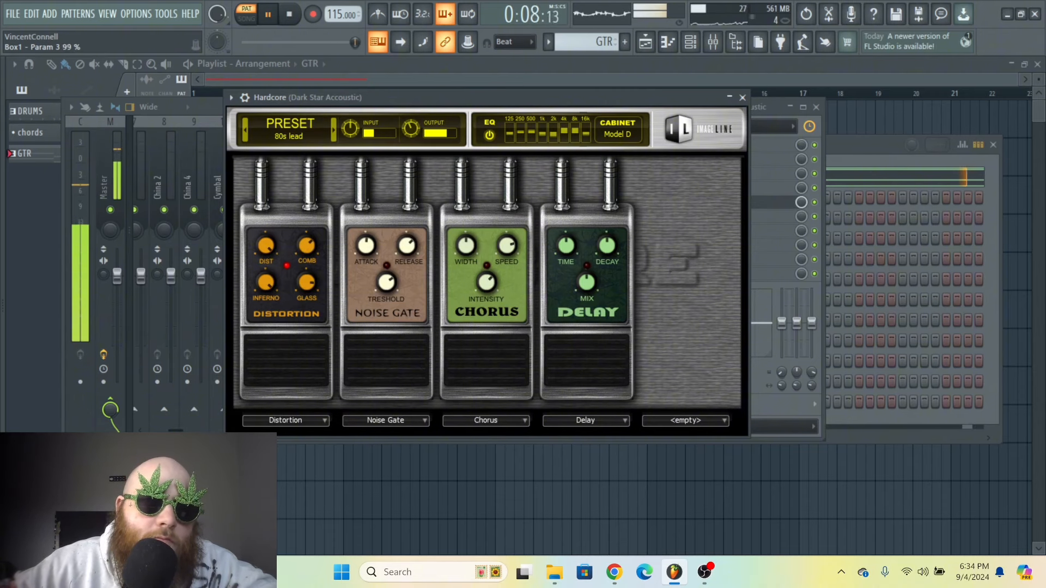
Adjust the Distortion pedal's Inferno amount, then switch the Chorus pedal back on and adjust its intensity
left_click_drag(266, 278, 266, 289)
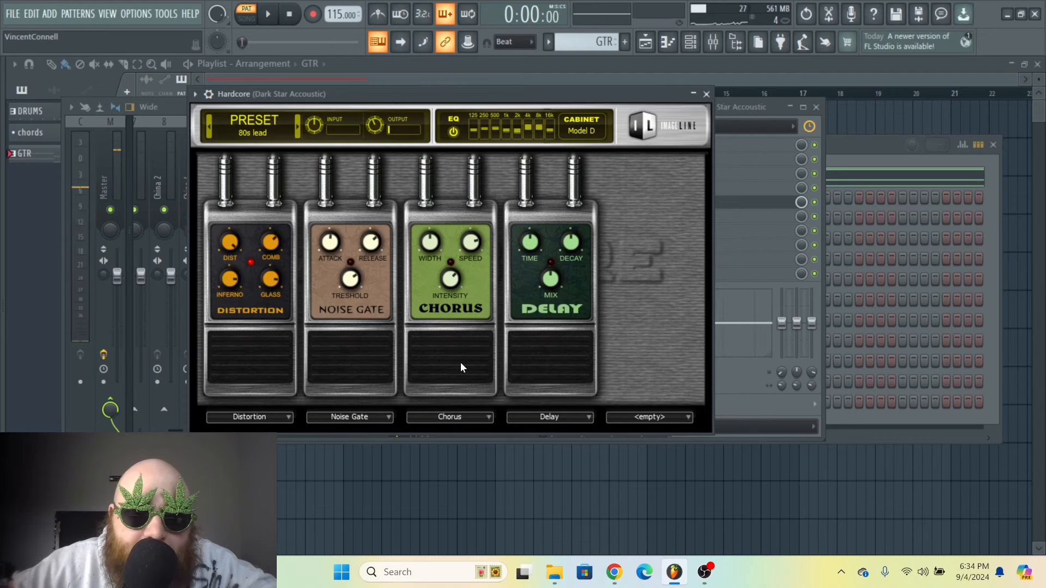
left_click(461, 363)
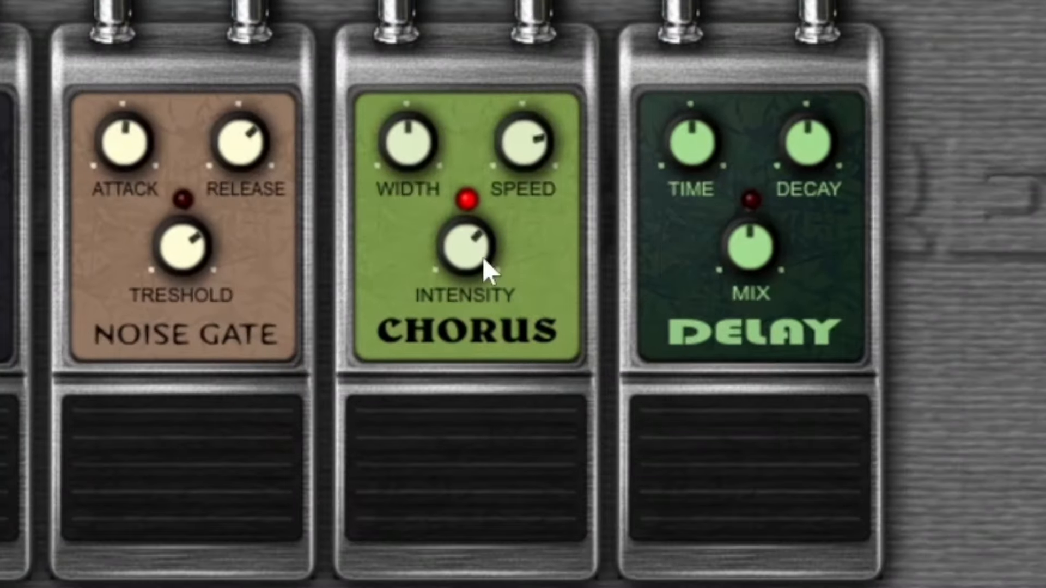
left_click_drag(456, 282, 456, 288)
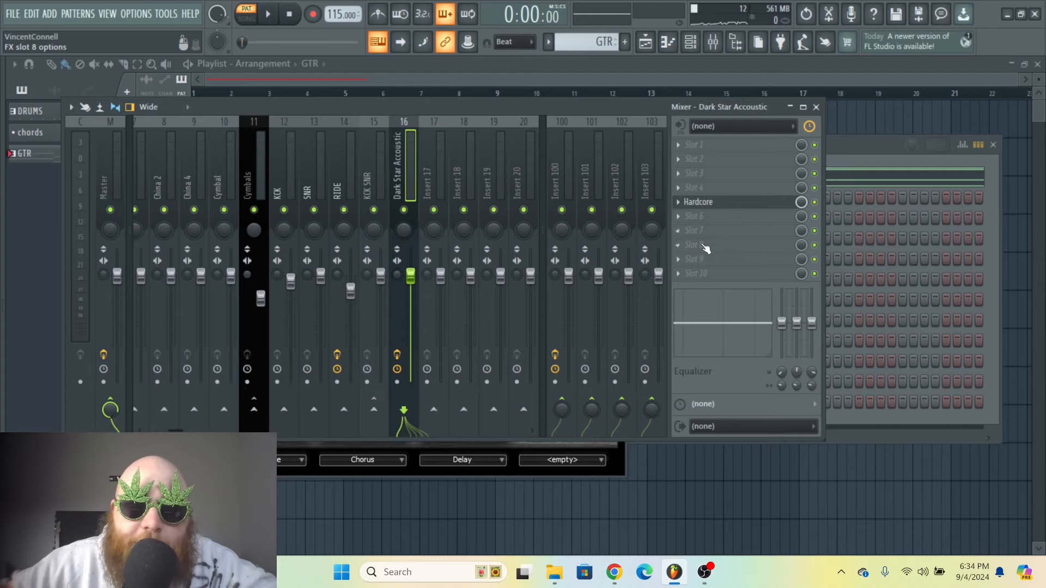
Add Fruity Limiter in slot 9 of the guitar's mixer track and move Hardcore up to slot 4
left_click(706, 258)
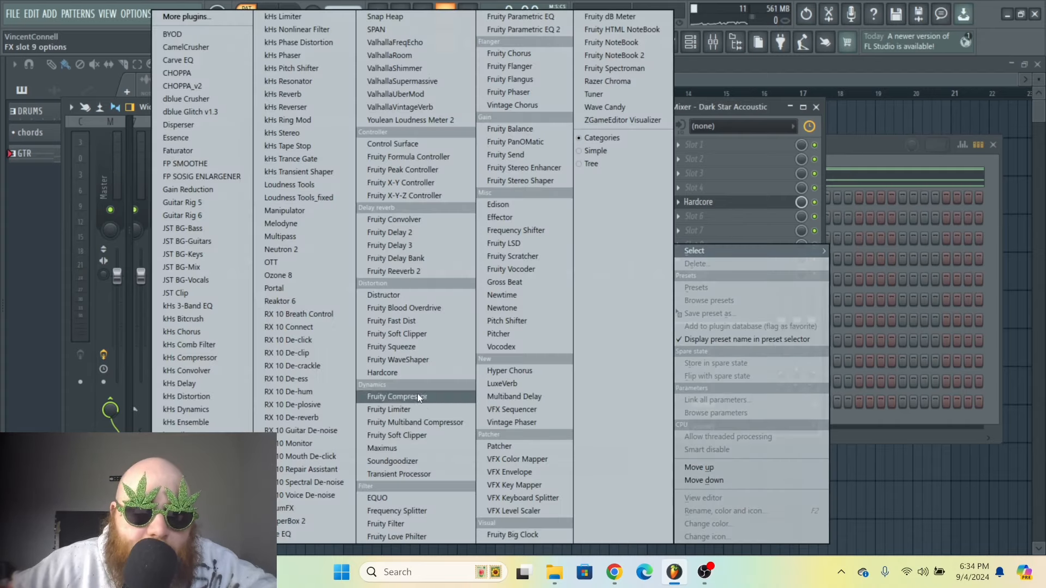
left_click(414, 410)
left_click_drag(356, 165, 444, 176)
left_click(407, 140)
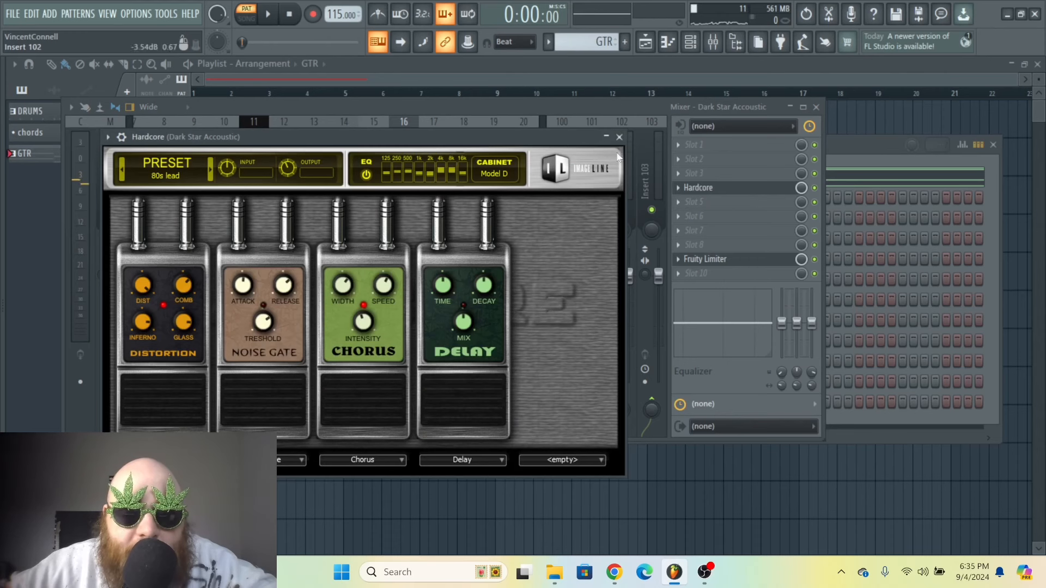
left_click(619, 137)
Add Fruity Reeverb 2 in slot 6, raise its wet level to match the dry level, and lengthen the decay time to about 7 seconds
left_click(694, 216)
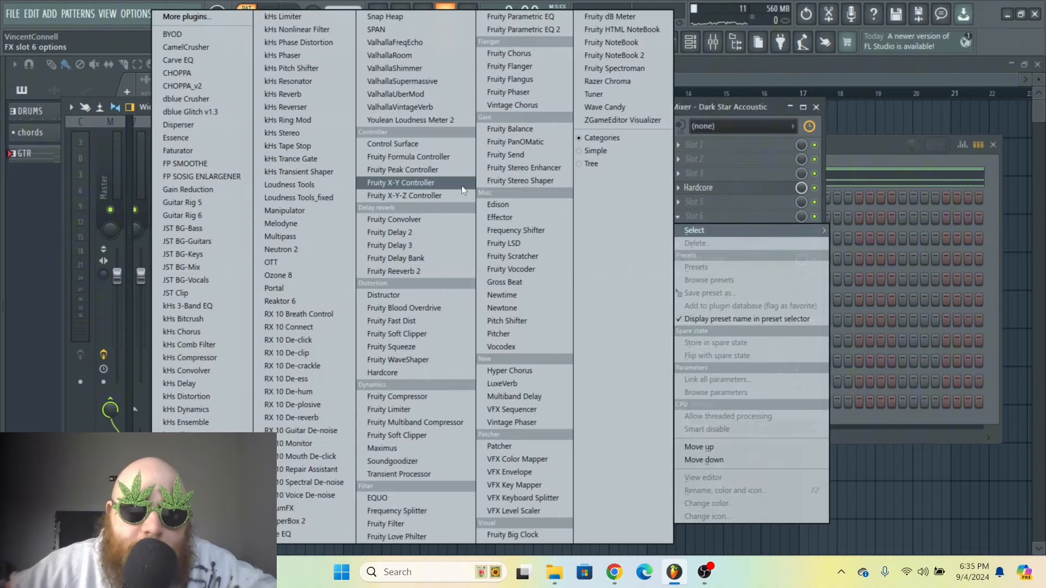
left_click(423, 272)
left_click_drag(254, 122, 422, 185)
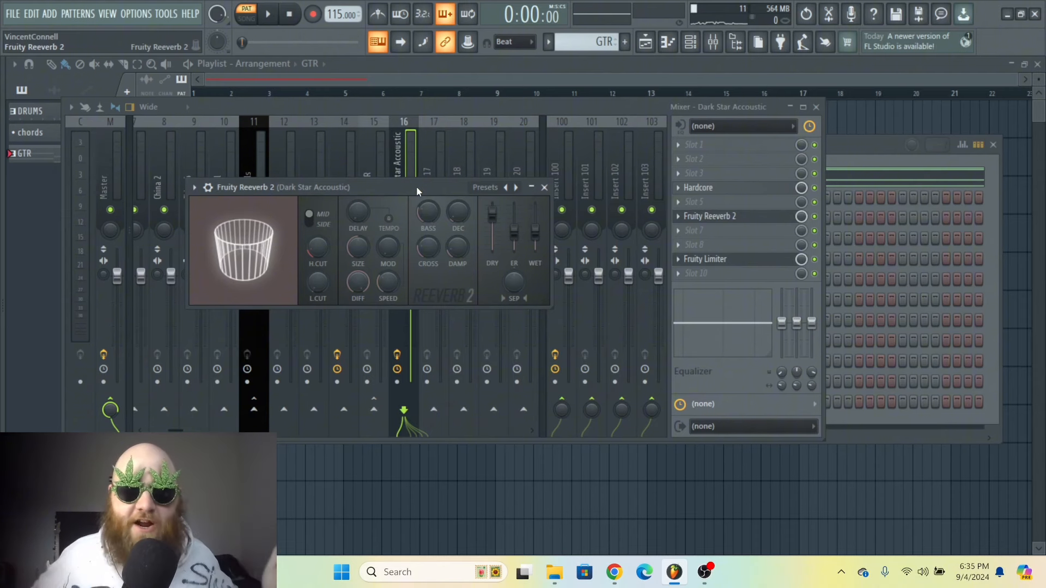
left_click_drag(406, 187, 484, 166)
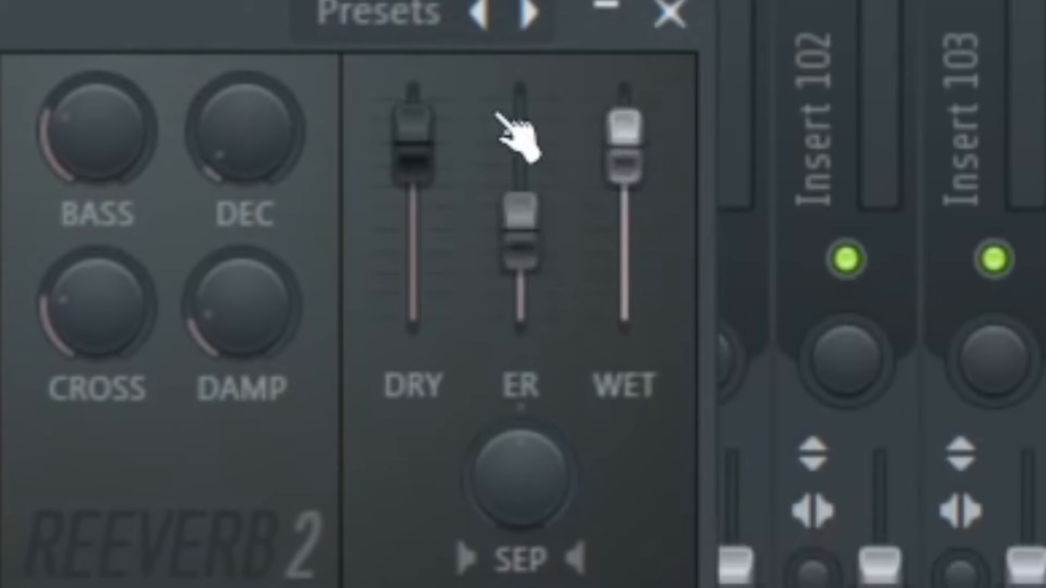
left_click_drag(105, 12, 166, 5)
left_click_drag(583, 490, 584, 523)
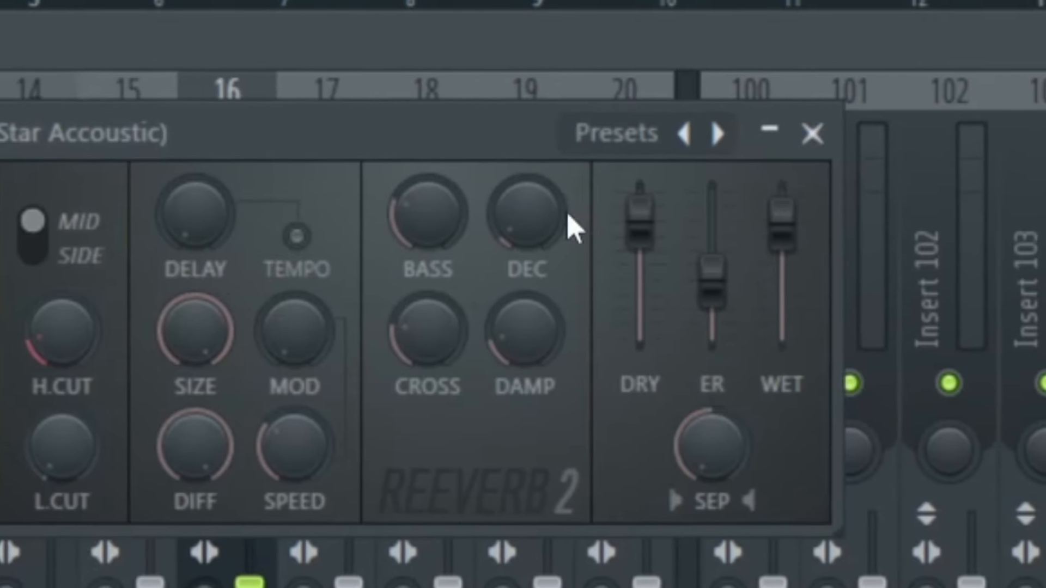
left_click_drag(529, 216, 529, 203)
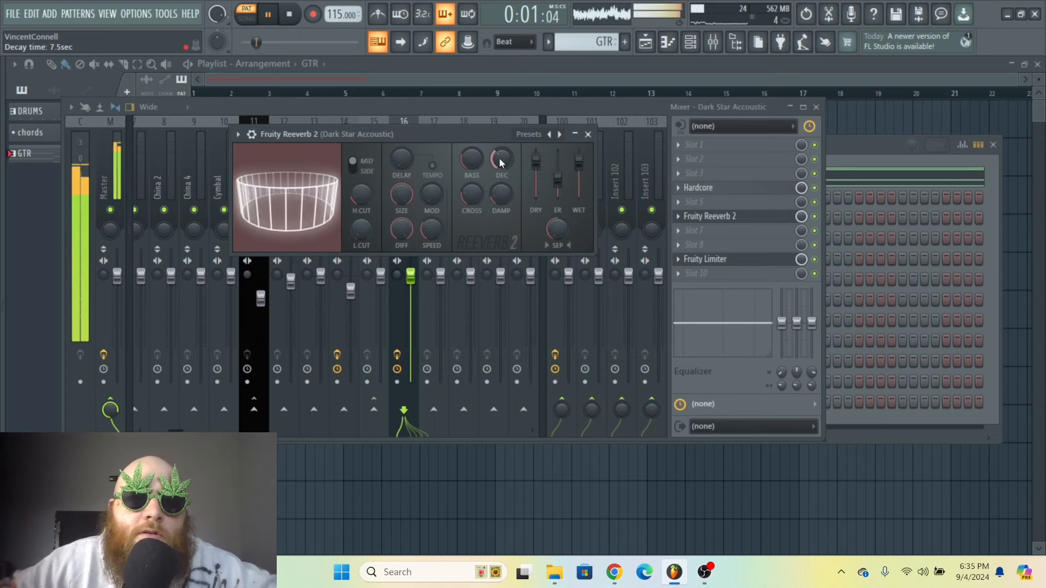
left_click_drag(487, 138, 489, 138)
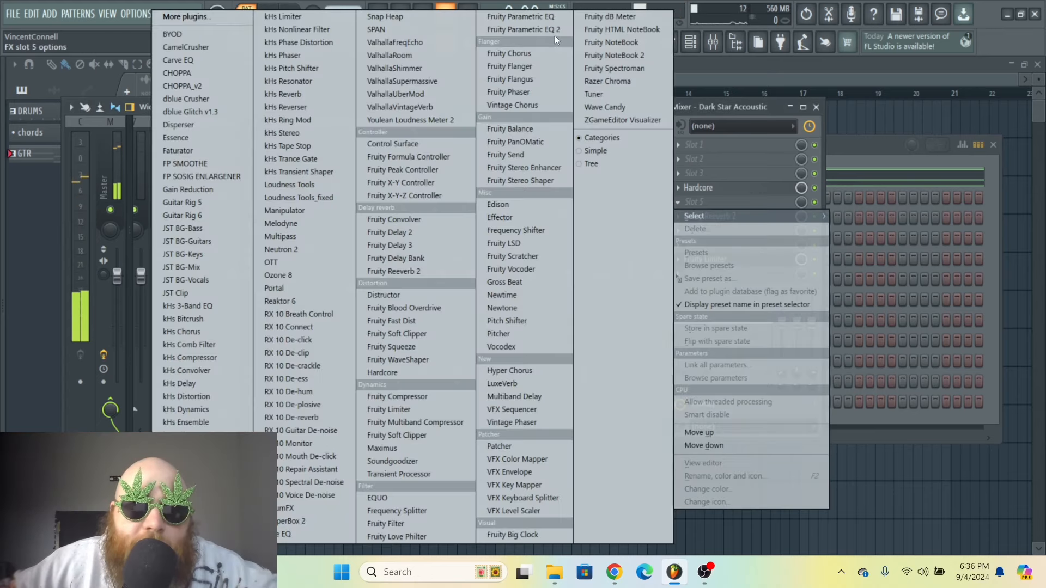
Add Fruity Parametric EQ 2 in slot 5 and shape a wide cut in the bass range with band 2 while listening
left_click(555, 32)
left_click_drag(343, 110, 361, 100)
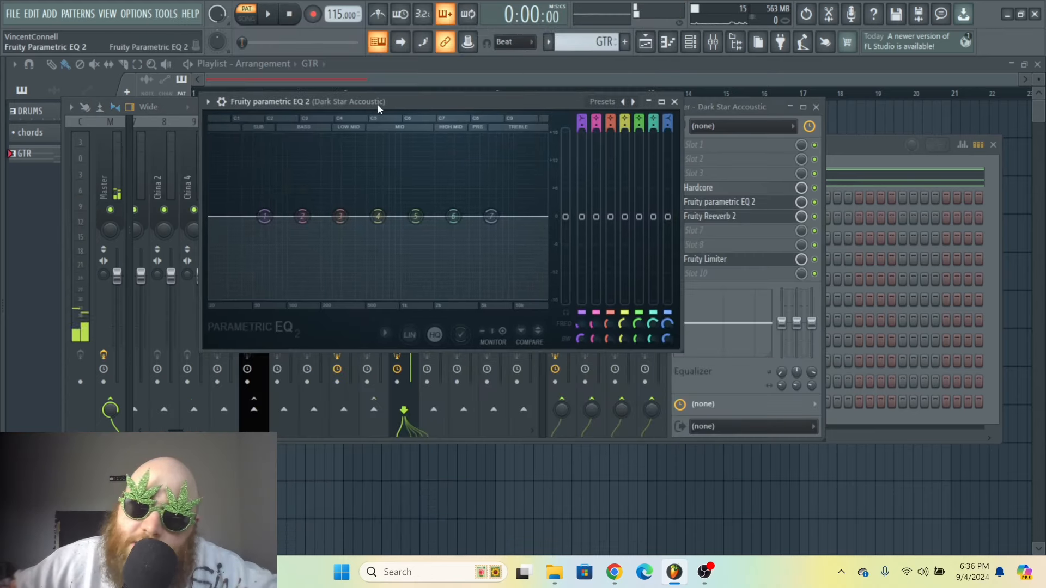
left_click_drag(305, 216, 310, 241)
key("space")
key("space")
left_click_drag(596, 338, 596, 354)
left_click_drag(311, 242, 310, 251)
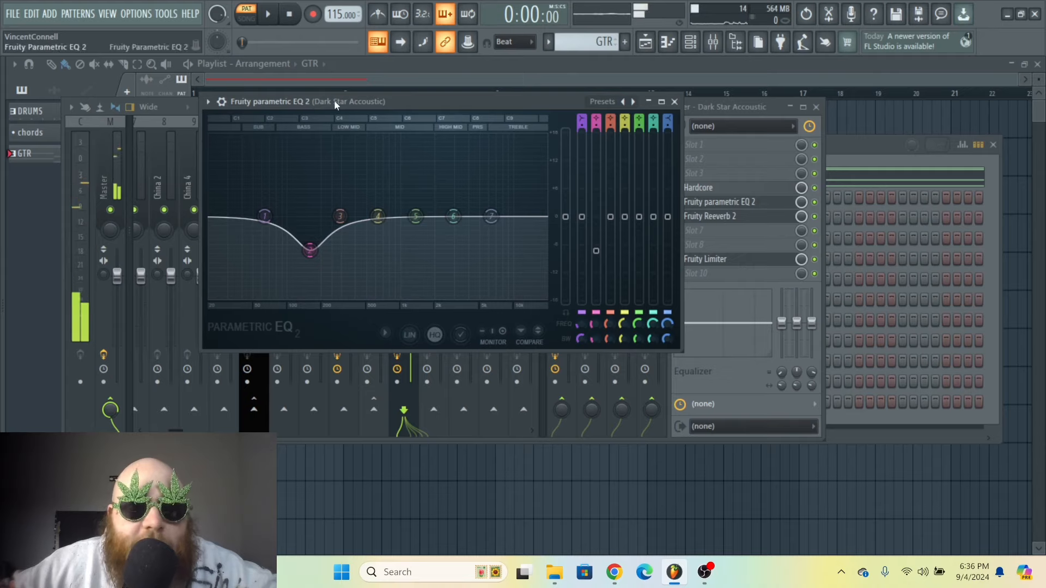
Stagger the first chord's G5, A5 and H4 notes in the guitar's piano roll by successive eighth-note delays and play it
key("F12")
left_click(691, 42)
left_click(312, 184)
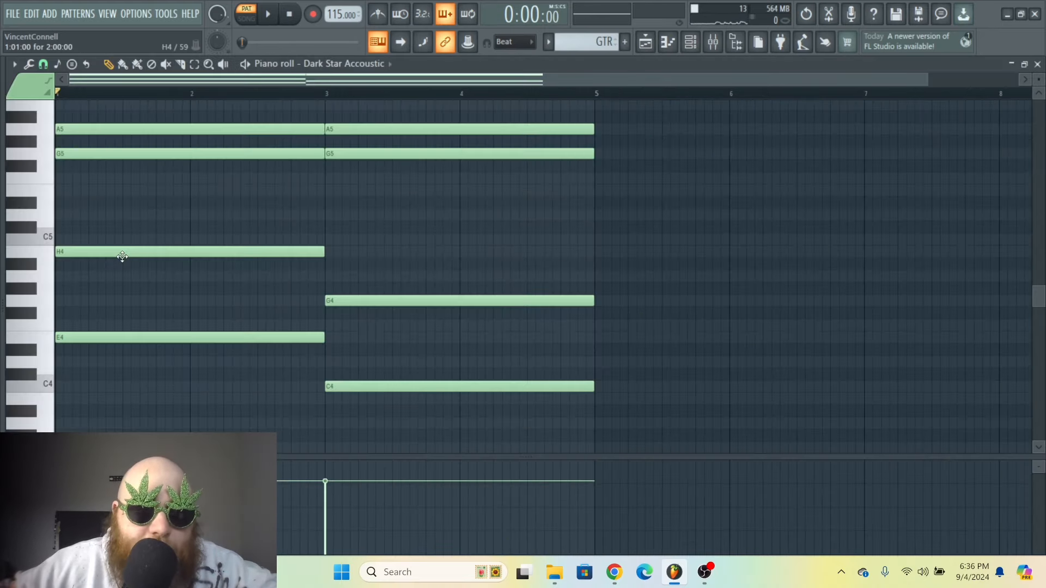
scroll(180, 284, "up", 1)
left_click_drag(926, 79, 689, 76)
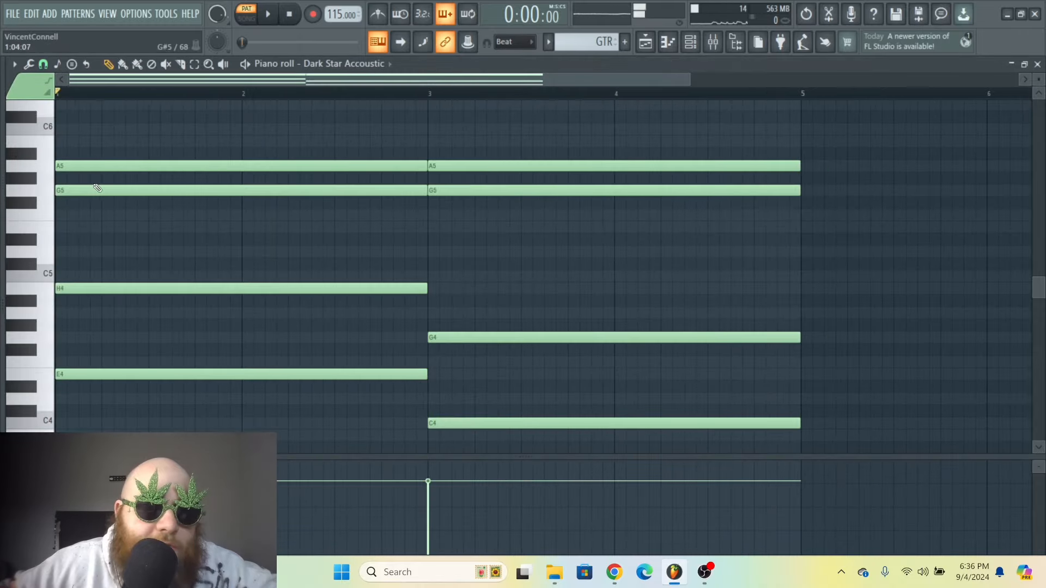
left_click_drag(56, 166, 101, 166)
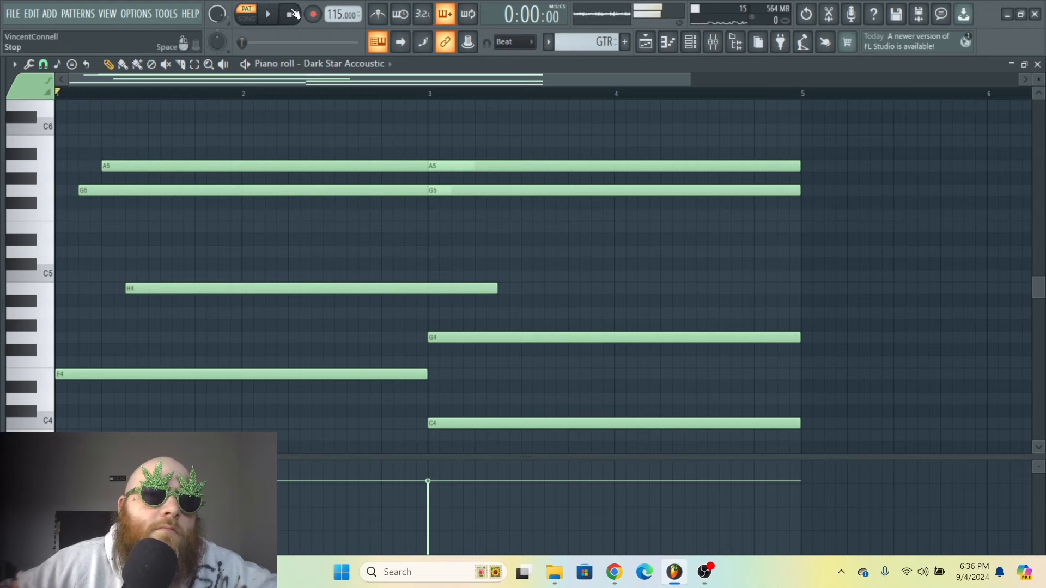
key("space")
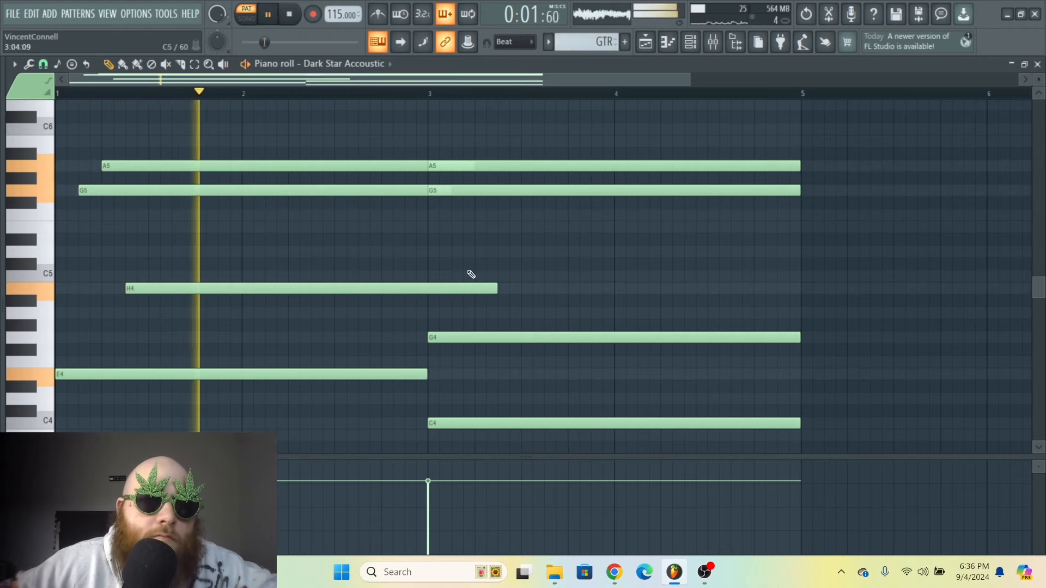
Trim the staggered notes to end at bar 3 and replace the second chord with a copy of the first in bars 3 and 4
left_click_drag(497, 288, 428, 288)
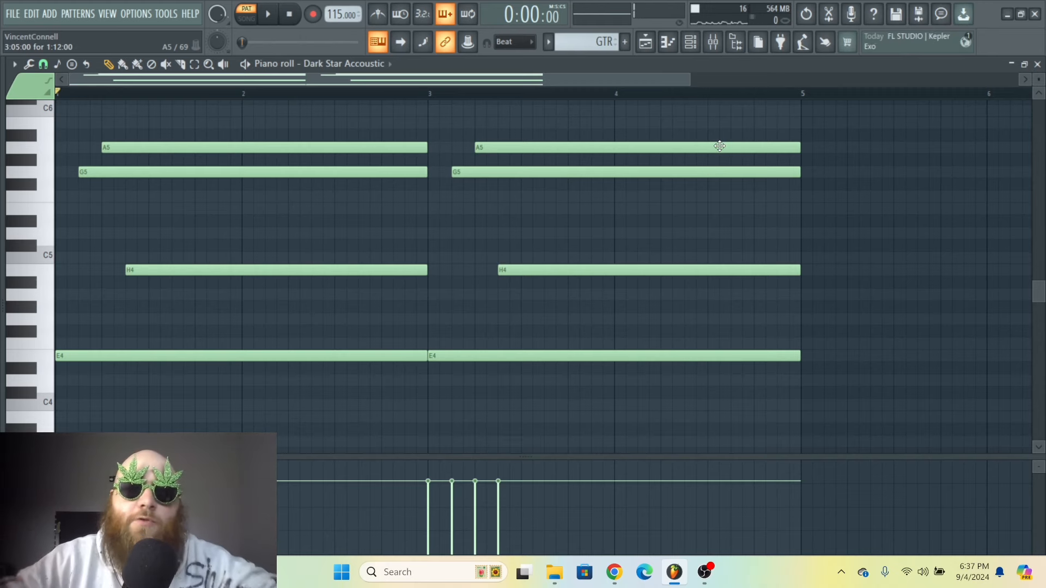
scroll(593, 245, "down", 1)
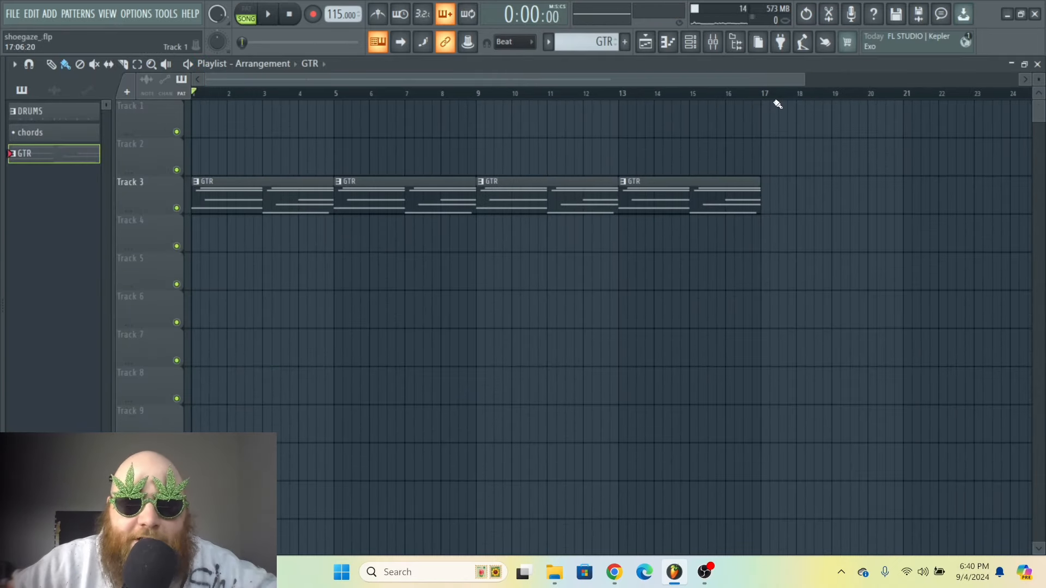
Place the DRUMS pattern repeatedly along Track 5 of the playlist from bar 1 through bar 16
left_click(548, 41)
left_click(568, 59)
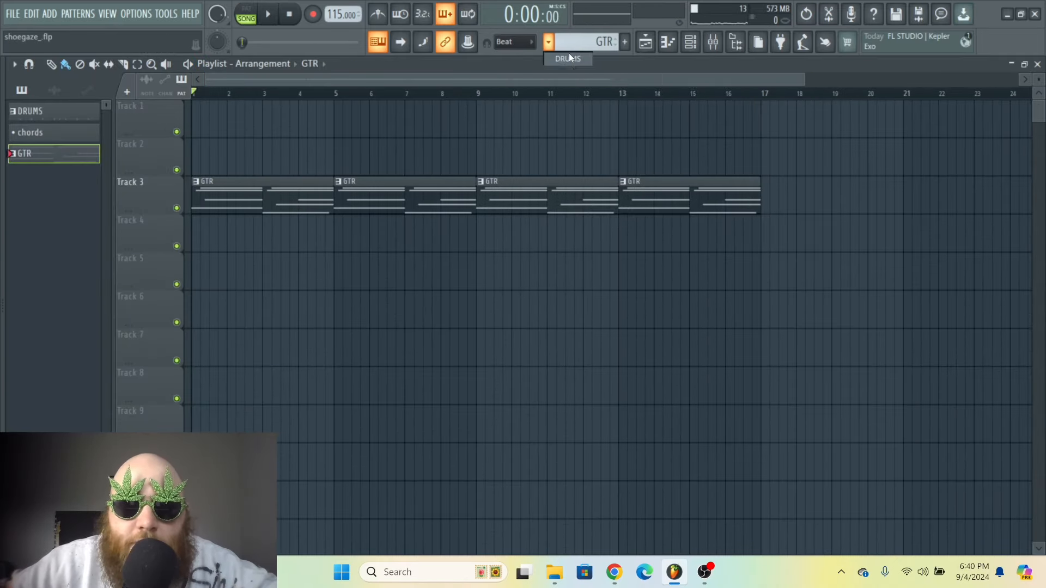
left_click(234, 272)
mouse_move(247, 282)
left_mouse_down()
mouse_move(327, 263)
mouse_move(537, 327)
left_mouse_up()
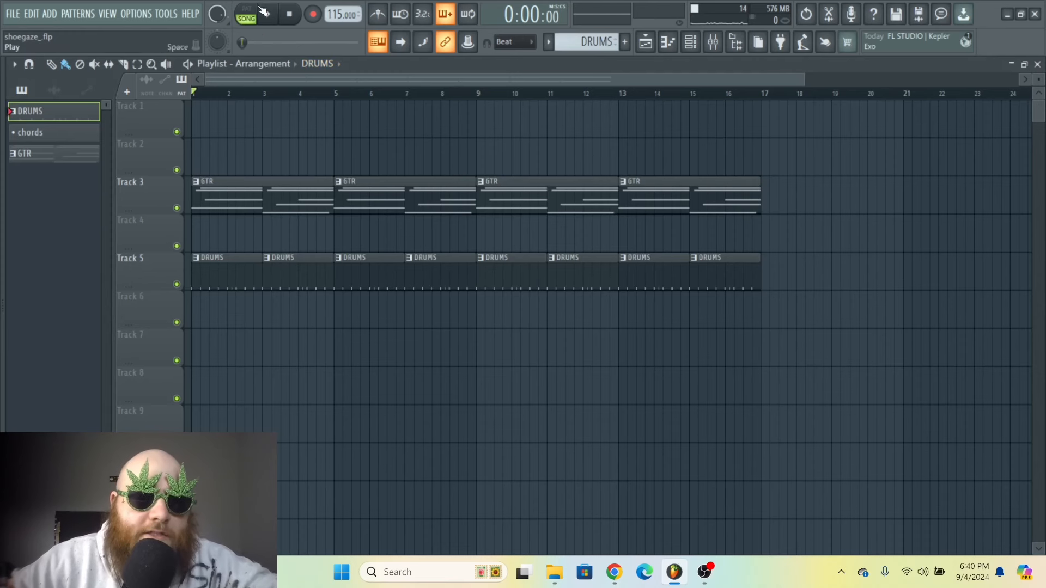
Play the DRUMS pattern with its channel rack steps in view and examine the KCK channel's sampler settings
left_click(695, 44)
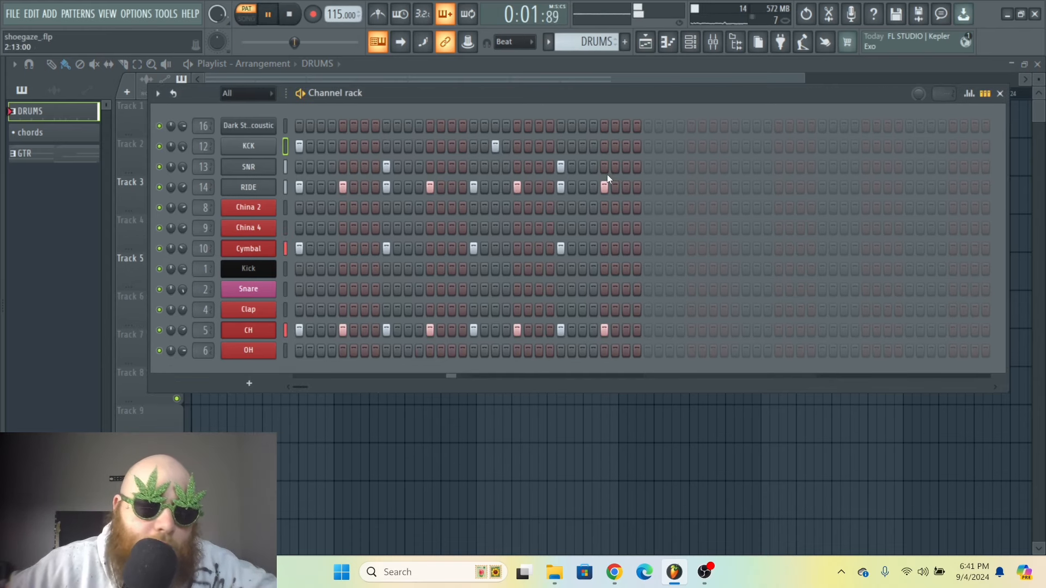
key("space")
left_click_drag(460, 99, 456, 104)
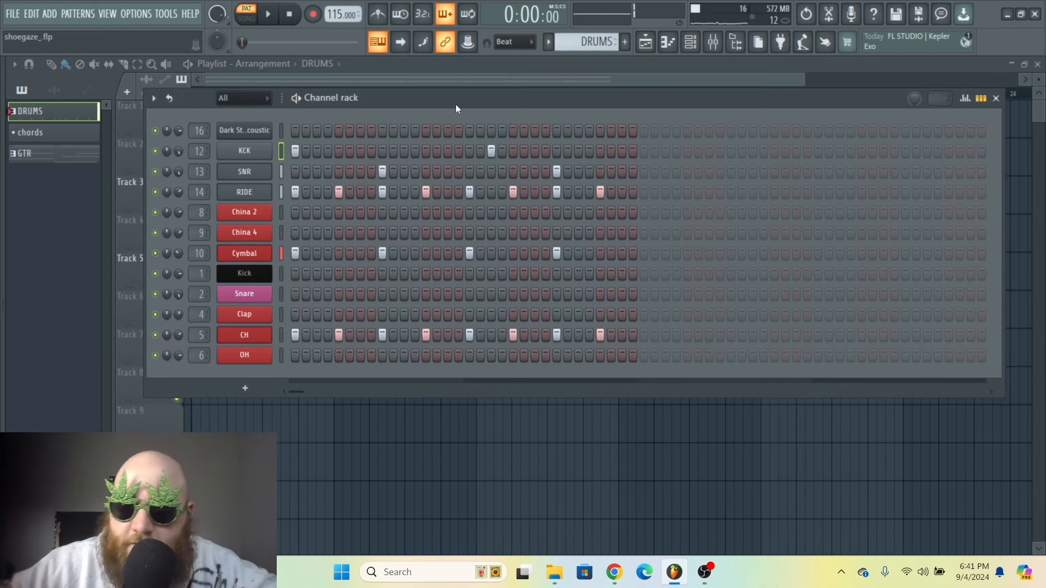
left_click(234, 152)
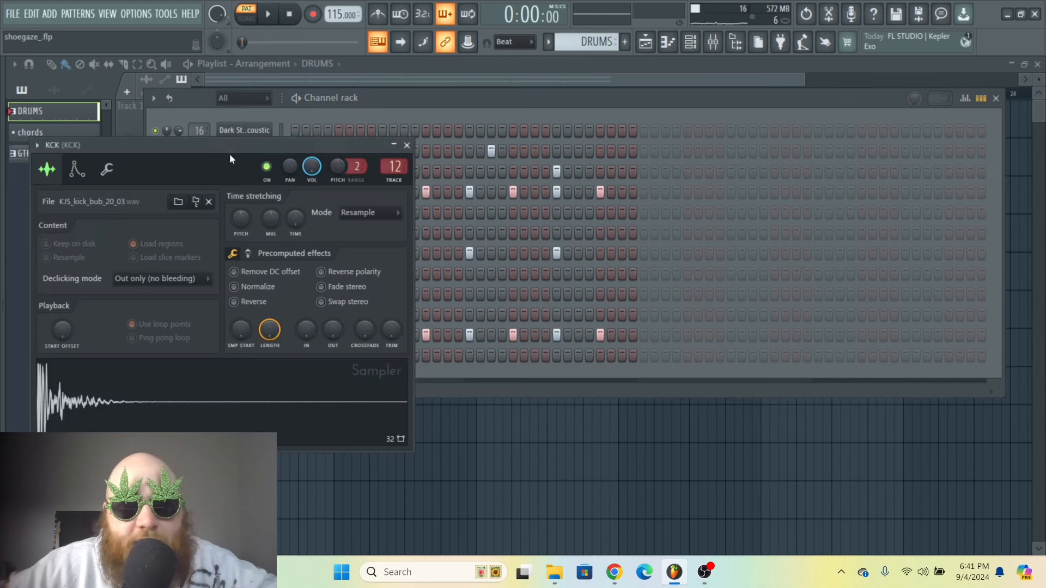
left_click_drag(265, 157, 365, 143)
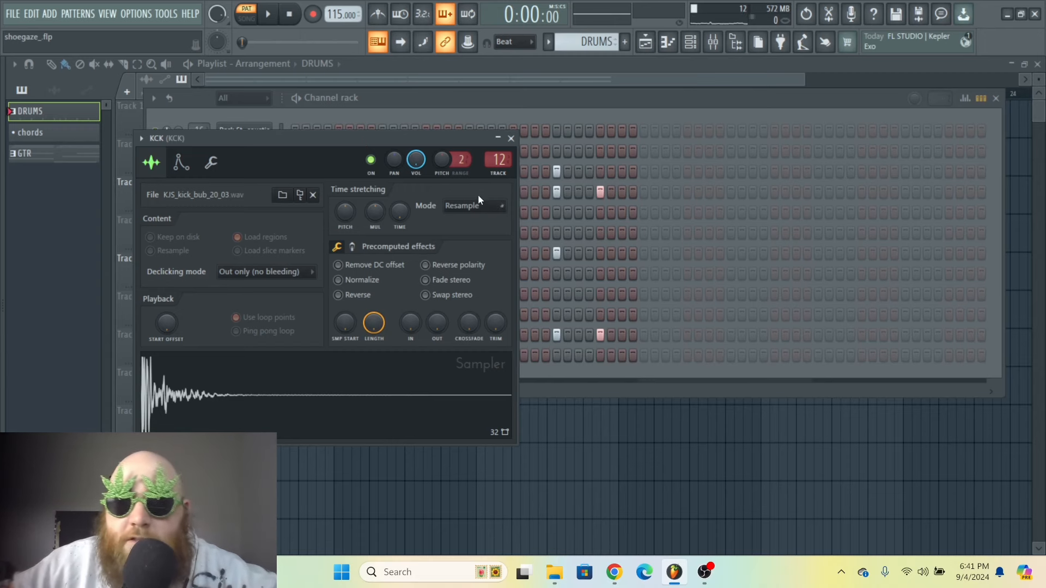
left_click(511, 139)
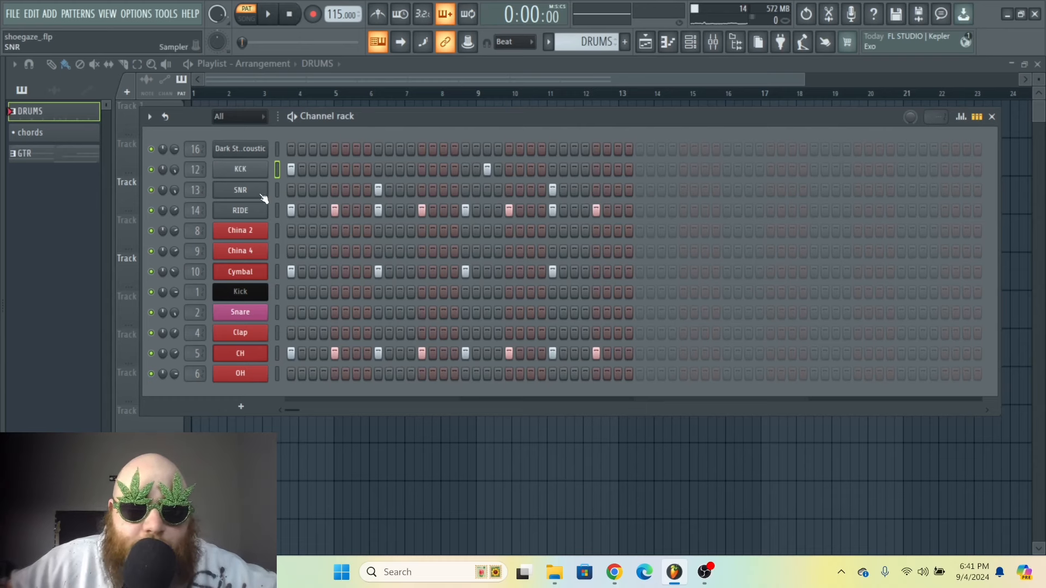
Examine the routing of the KCK, SNR, RIDE, Cymbals and drum buss tracks in the mixer
left_click(705, 46)
left_click(282, 162)
left_click(312, 168)
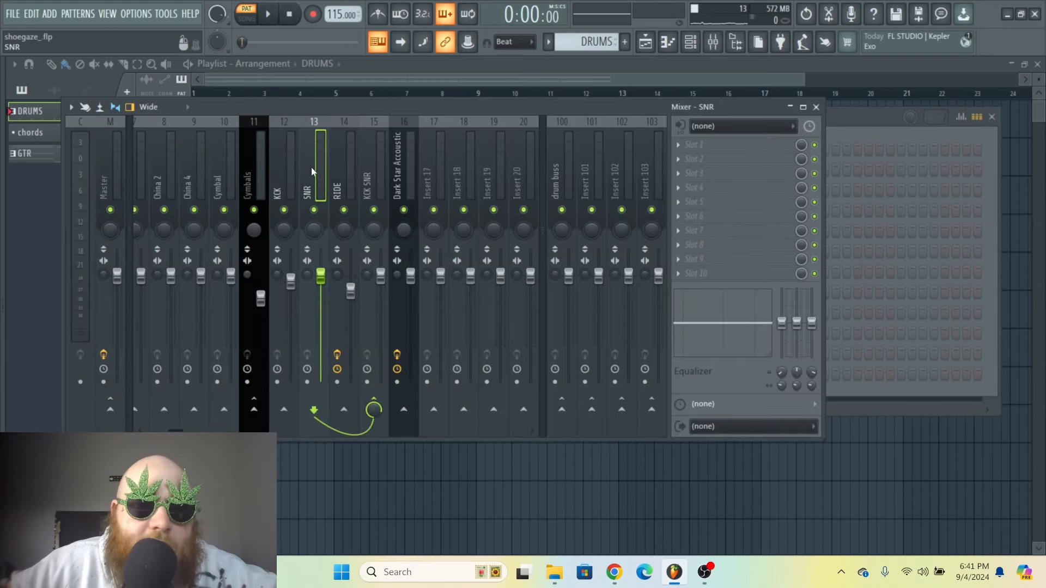
left_click(339, 171)
left_click(261, 168)
left_click_drag(225, 166, 253, 170)
left_click(560, 179)
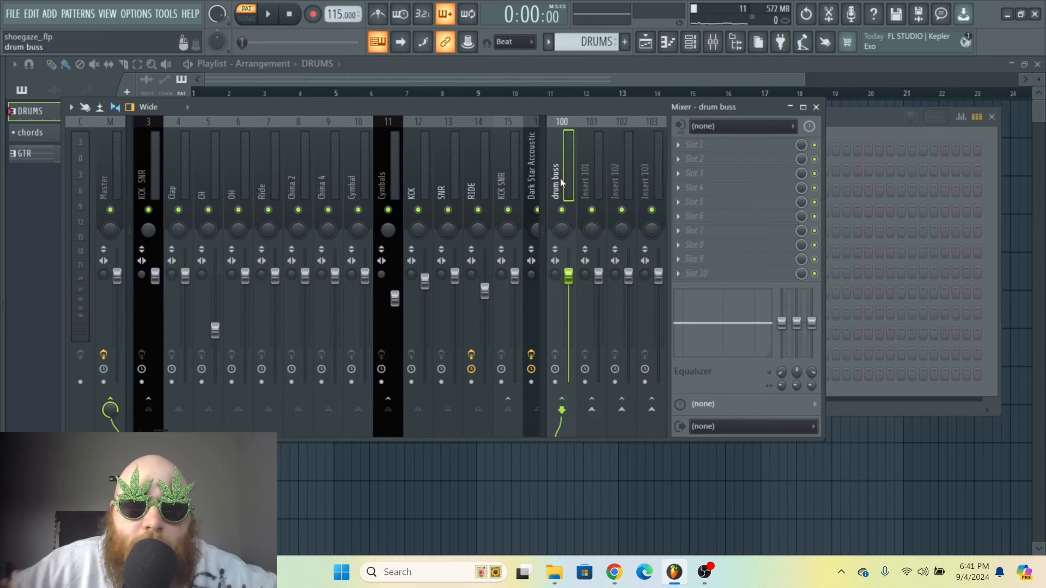
Route the KCK, SNR and RIDE mixer tracks exclusively to the drum buss track
left_click(517, 171)
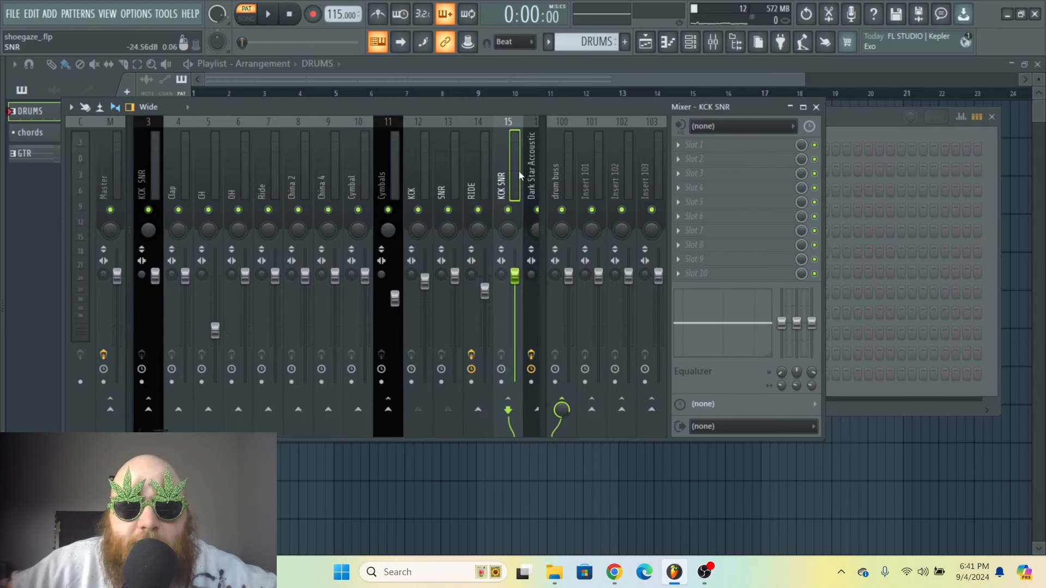
left_click(416, 171)
left_click(454, 168, "shift")
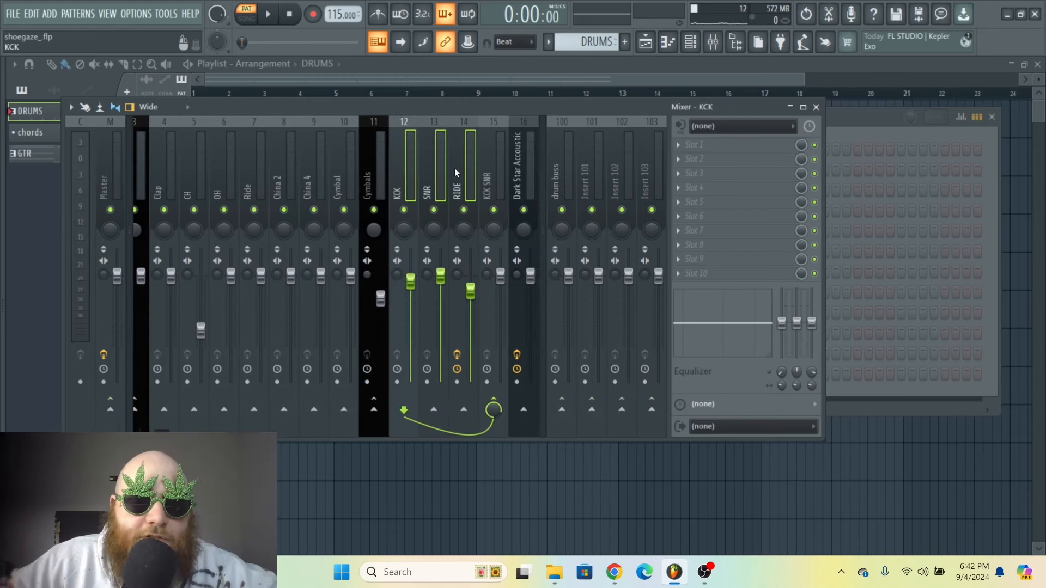
right_click(561, 414)
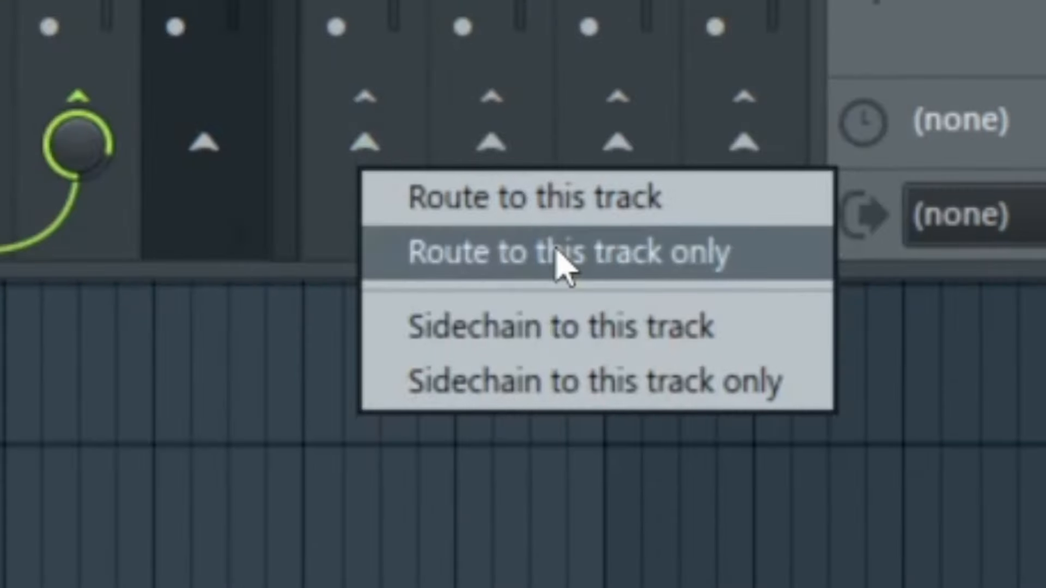
left_click(561, 261)
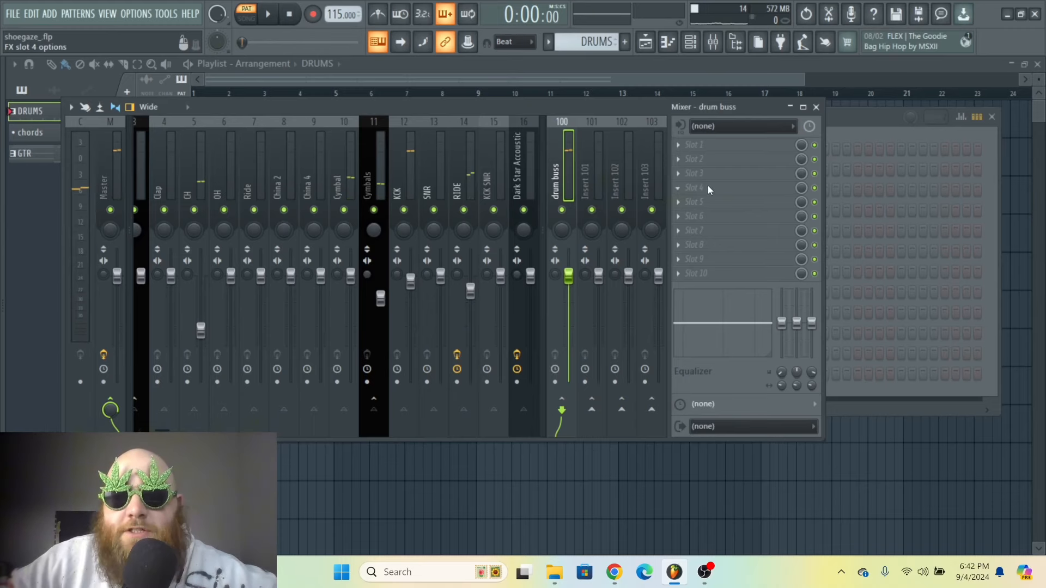
Load Fruity Fast Dist into slot 4 of the drum buss, choose the fuzz preset and adjust its post gain during playback
left_click(708, 185)
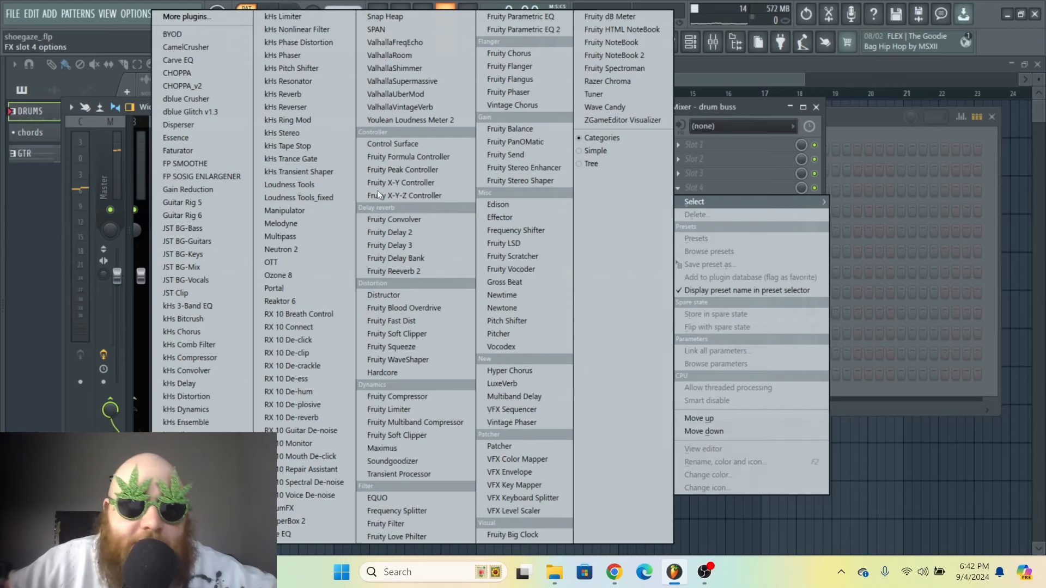
left_click(458, 333)
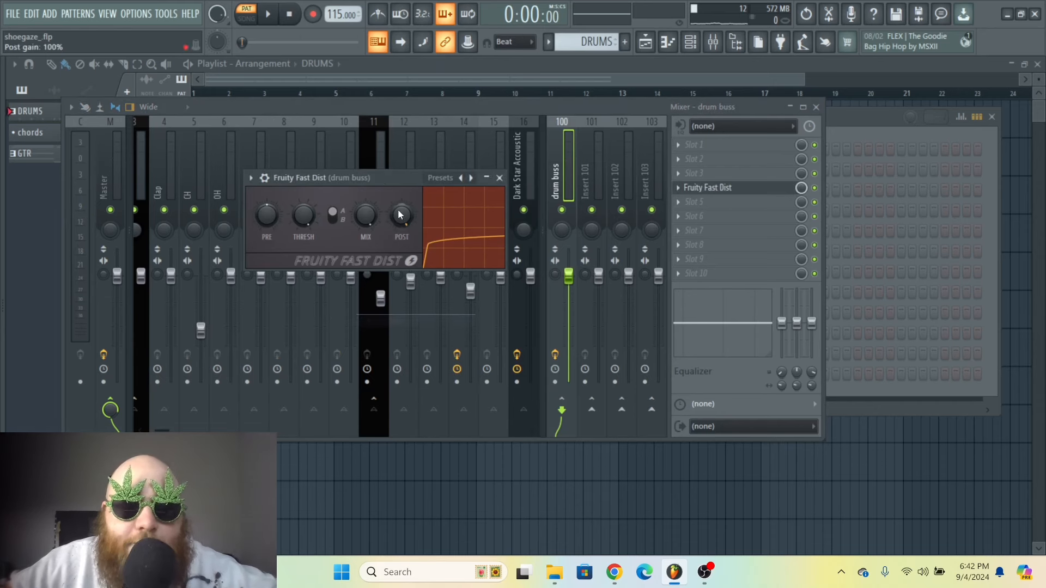
left_click_drag(376, 177, 436, 167)
left_click(531, 169)
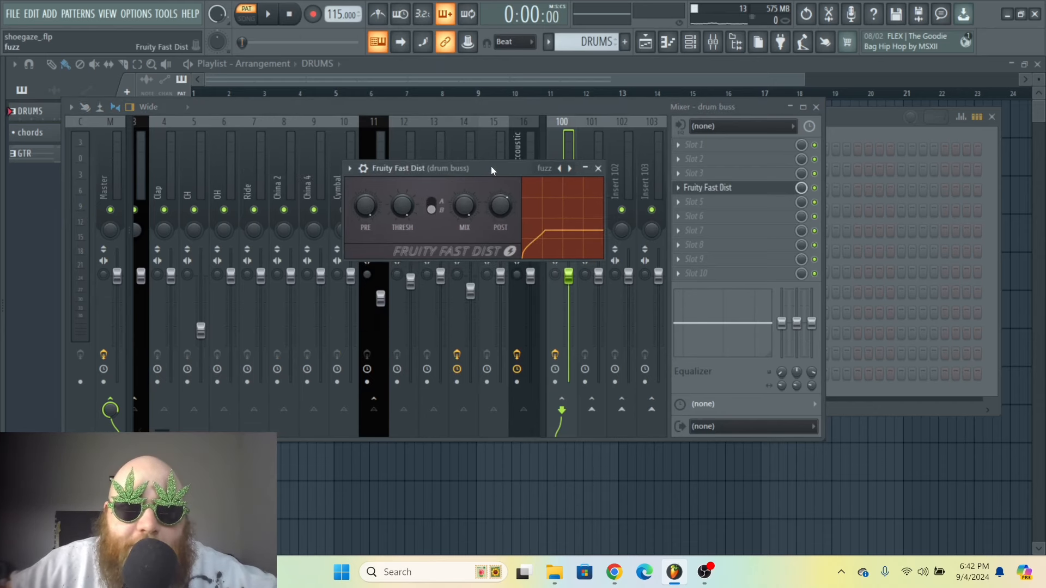
key("space")
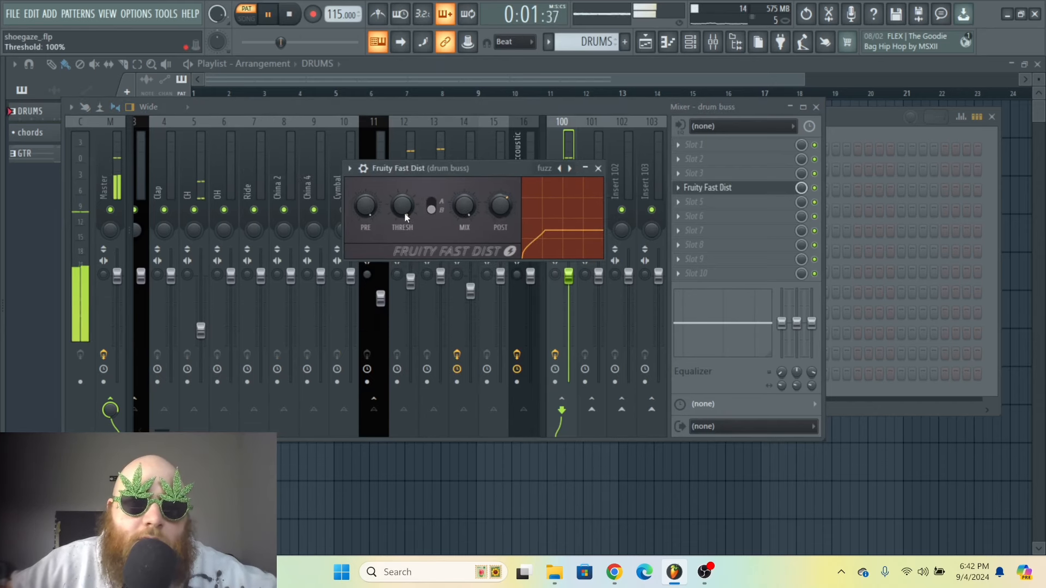
left_click_drag(500, 206, 500, 193)
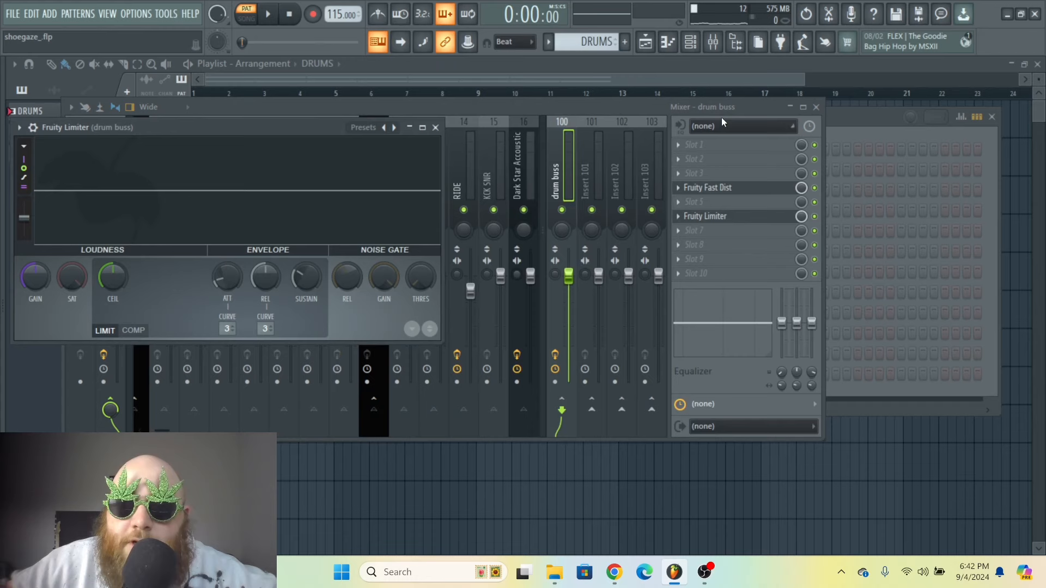
Load Fruity Reeverb 2 into slot 5 of the drum buss and set its wet level to about 64% during playback
left_click(721, 114)
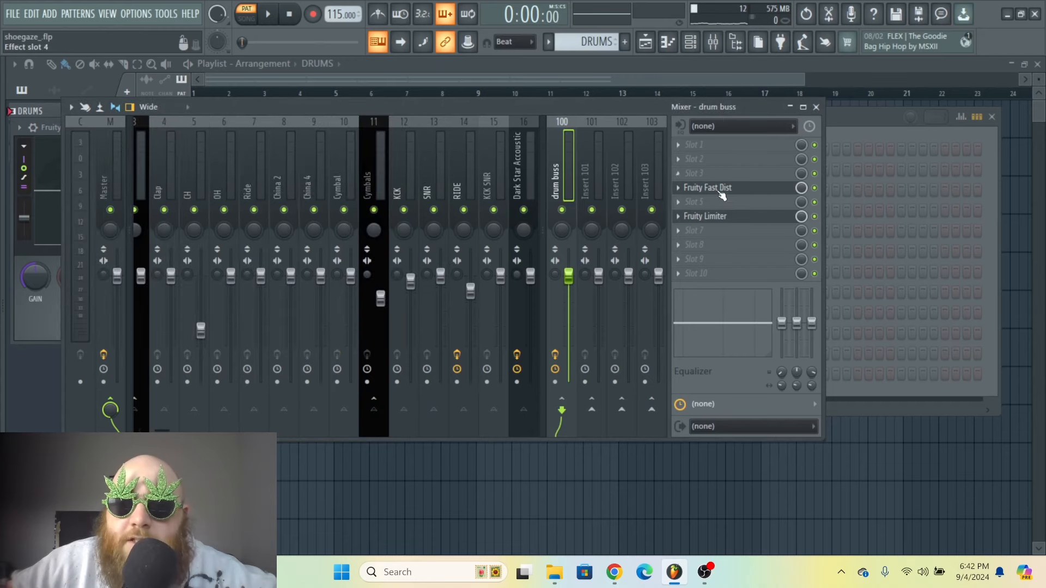
left_click(705, 203)
left_click(446, 271)
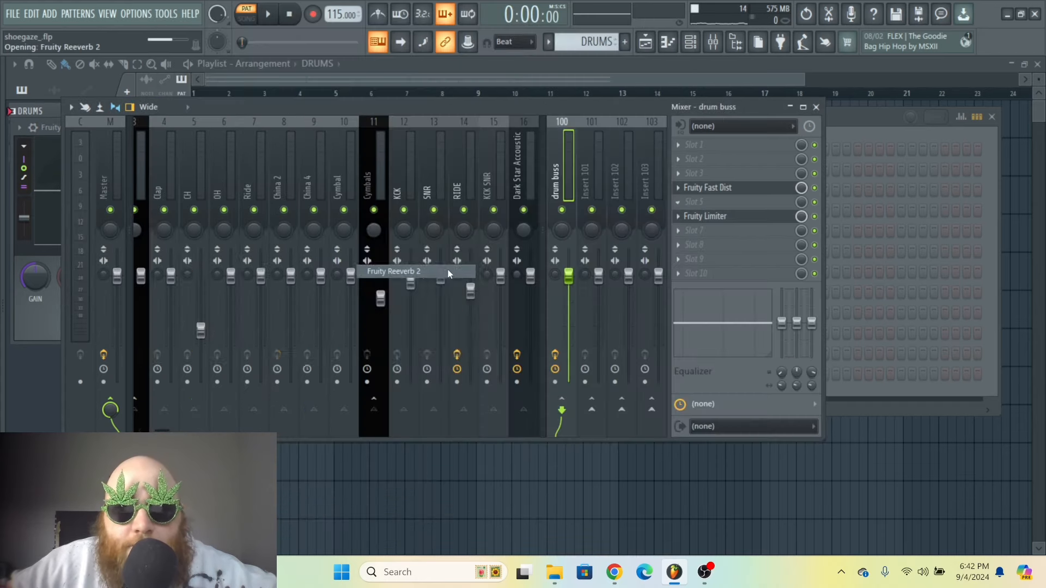
left_click_drag(308, 223, 370, 179)
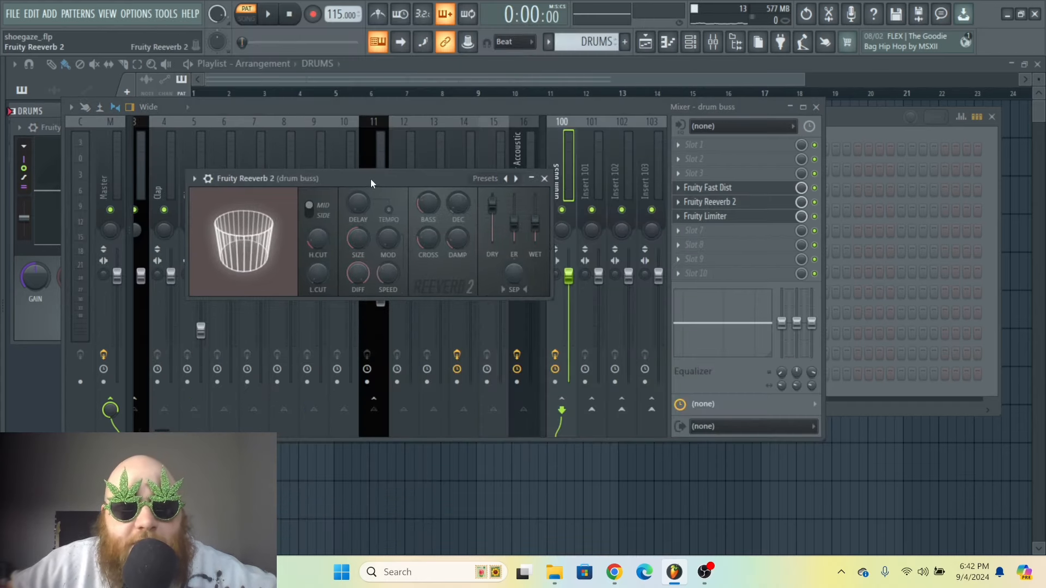
key("space")
left_click_drag(539, 229, 536, 214)
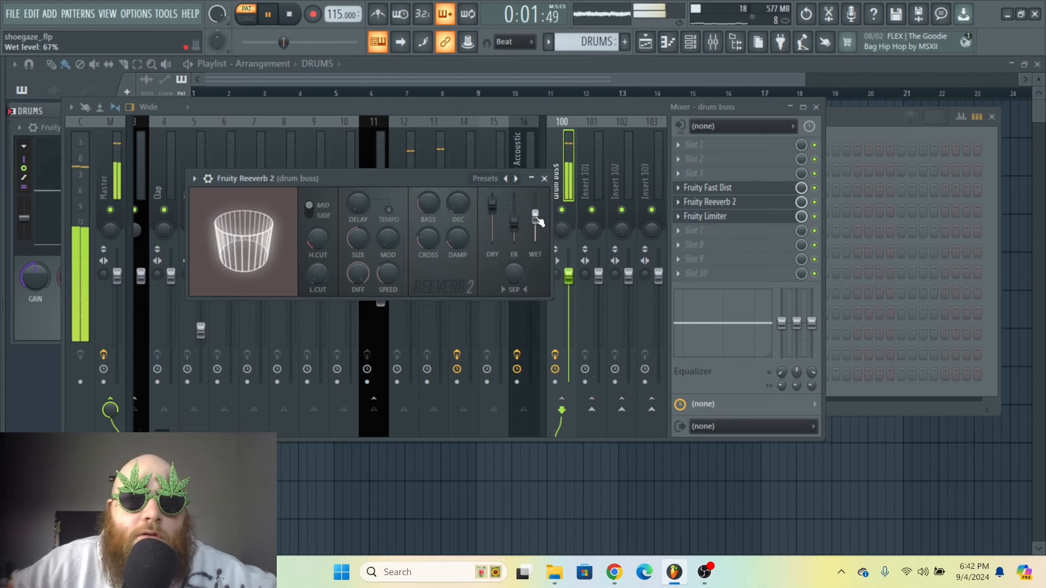
left_click_drag(513, 273, 517, 277)
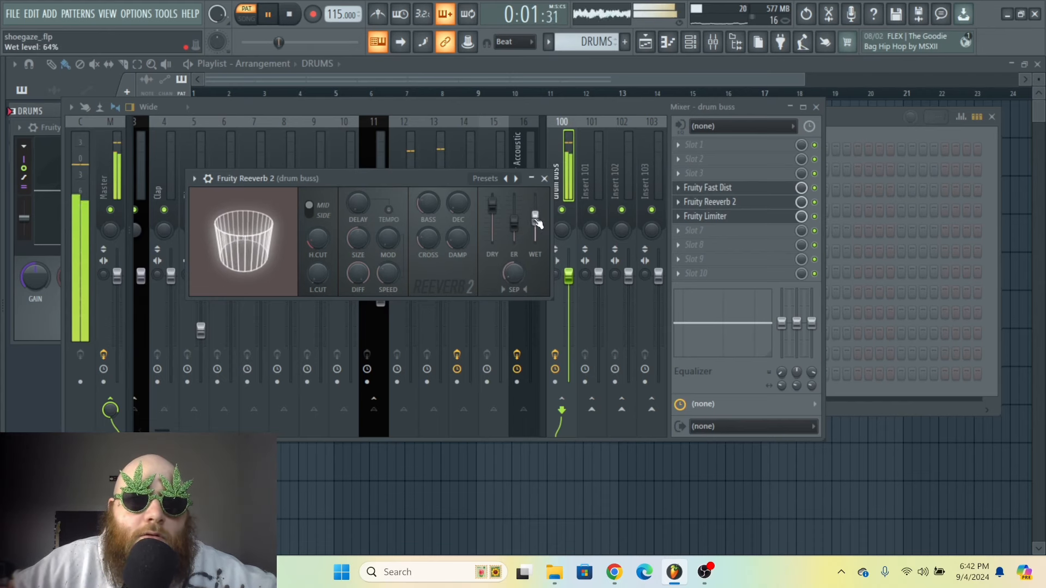
Lower the Cymbals and RIDE mixer track volumes while auditioning the DRUMS pattern
left_click(440, 155)
key("space")
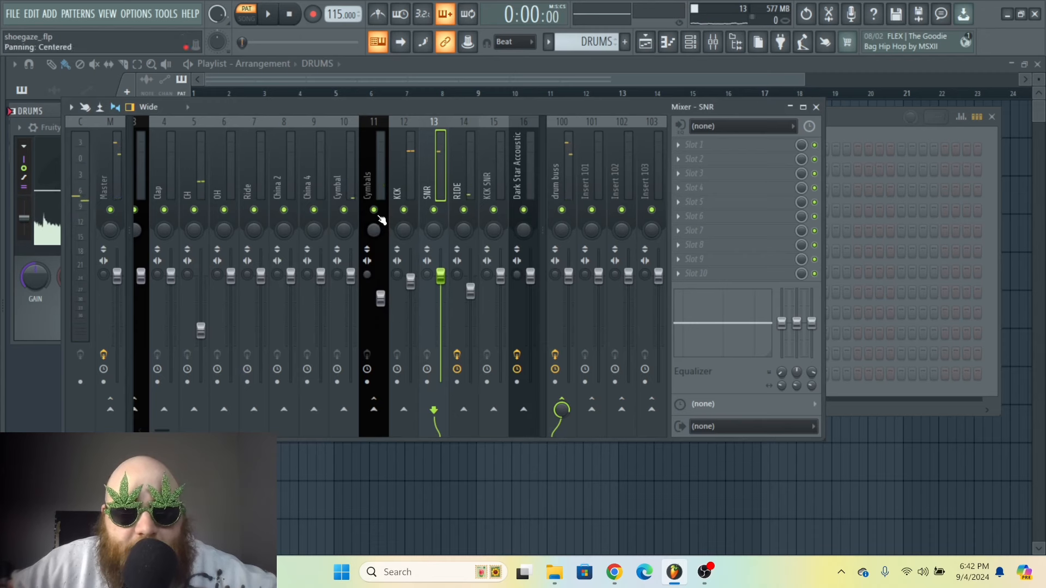
left_click_drag(380, 298, 381, 316)
key("space")
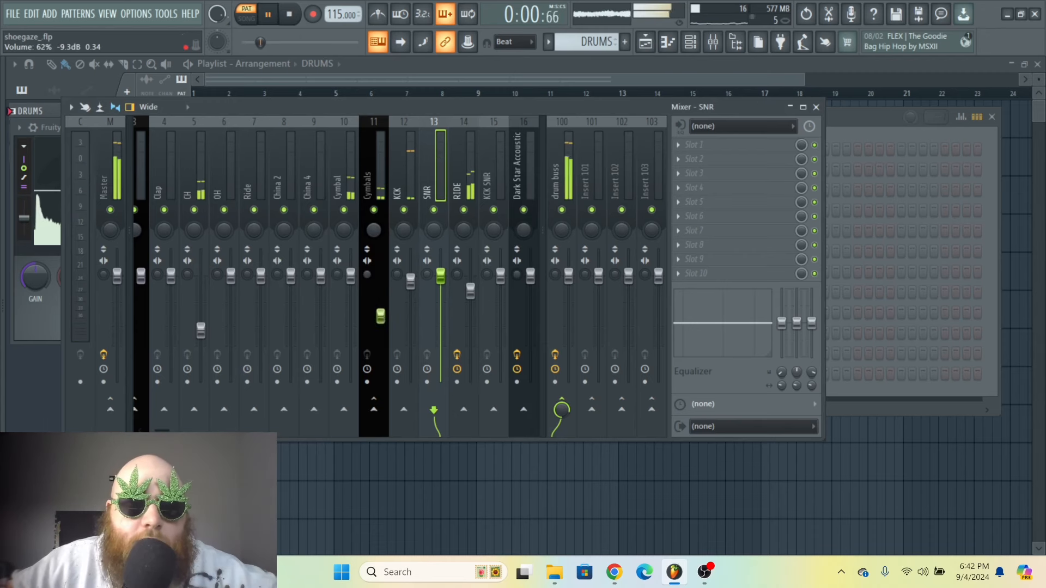
key("space")
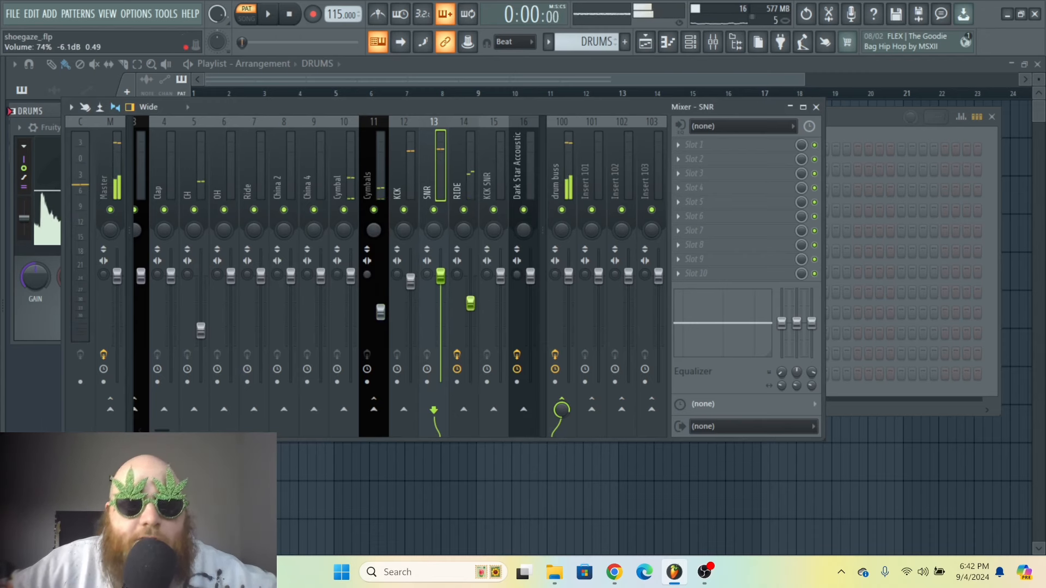
key("space")
left_click_drag(470, 302, 470, 302)
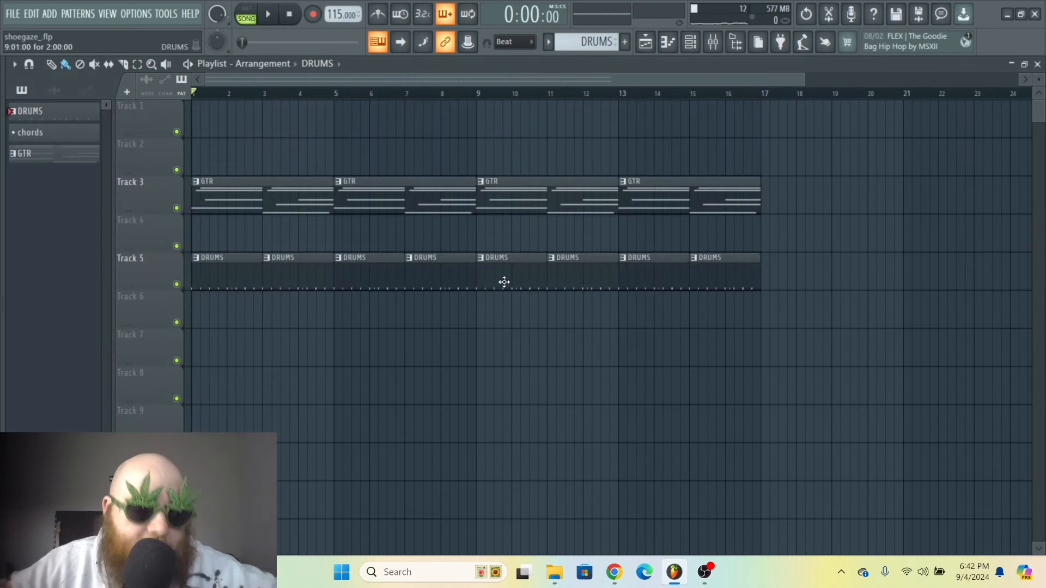
Play the full arrangement and examine the Dark Star Accoustic track's effects chain in the mixer
key("space")
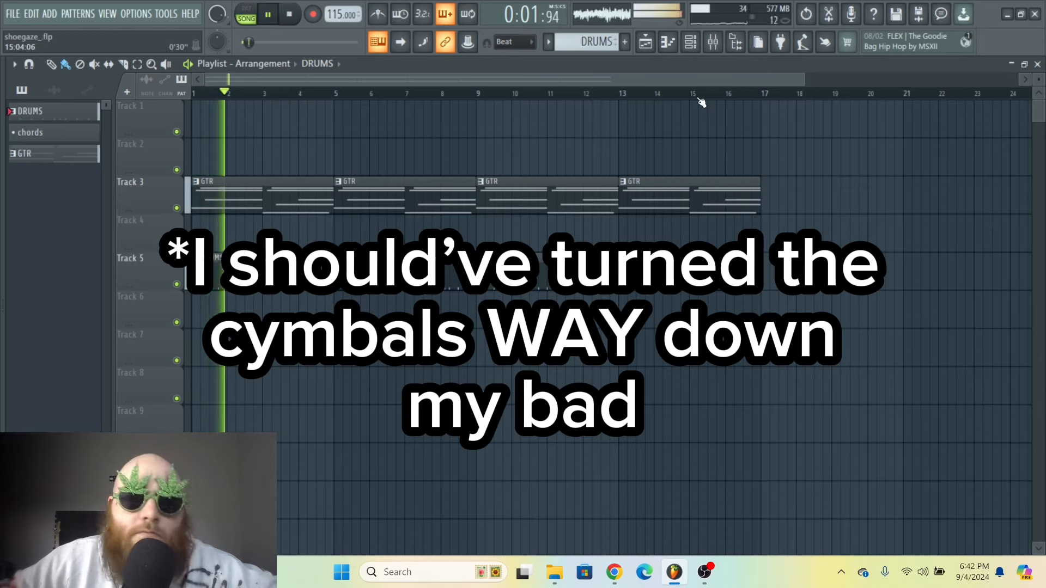
key("F9")
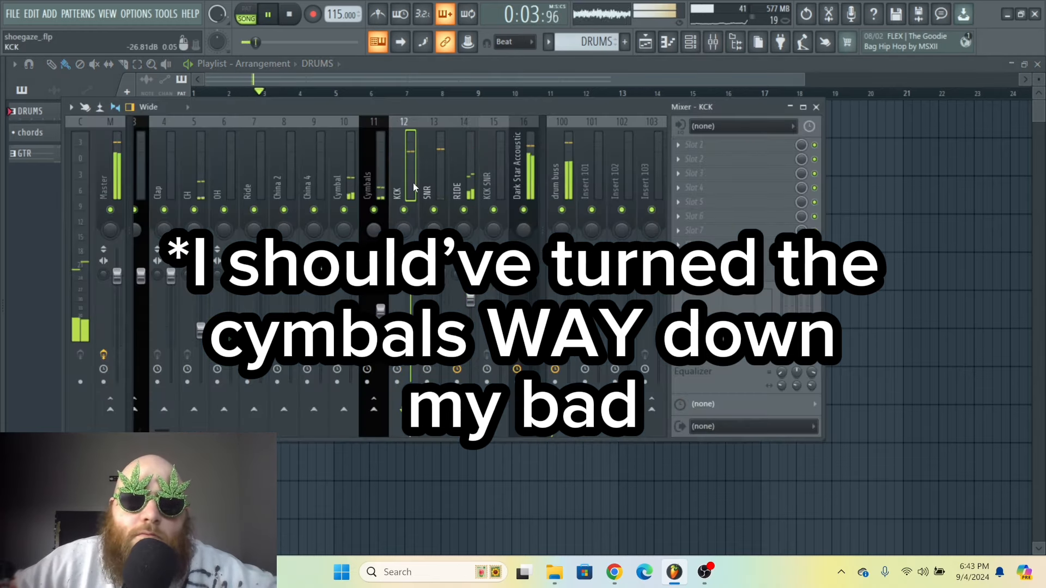
left_click(525, 170)
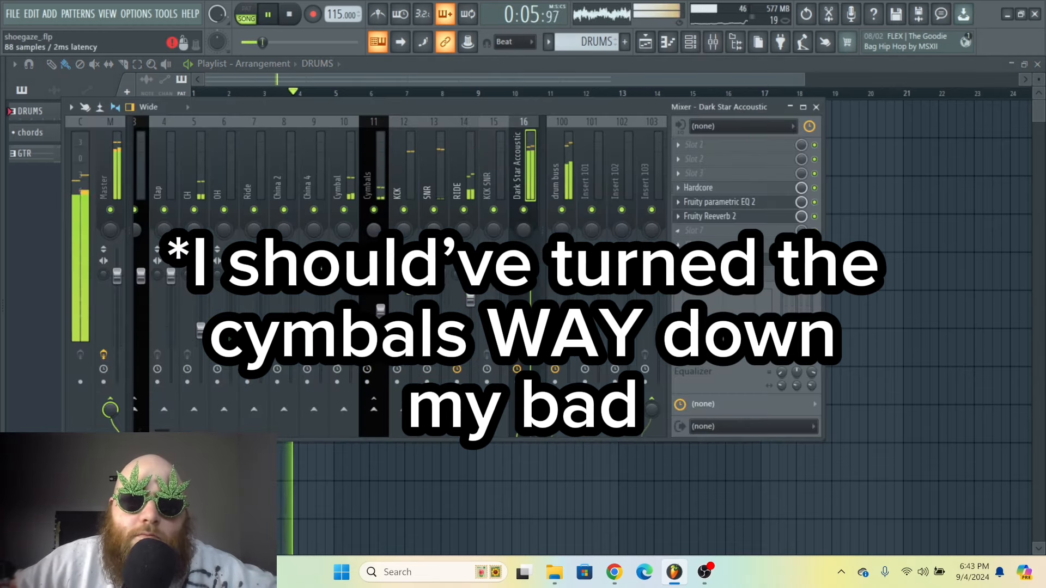
left_click(705, 260)
left_click_drag(189, 327, 189, 318)
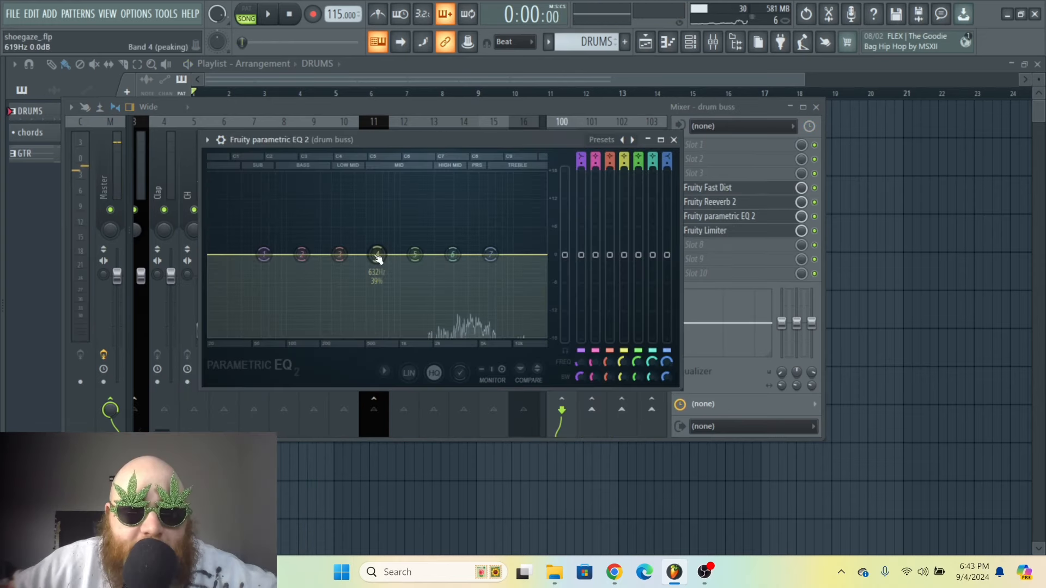
Cut the mids of the drum buss with band 4 of Fruity Parametric EQ 2 and audition the result
mouse_move(378, 264)
left_mouse_down()
mouse_move(392, 265)
mouse_move(385, 258)
left_mouse_up()
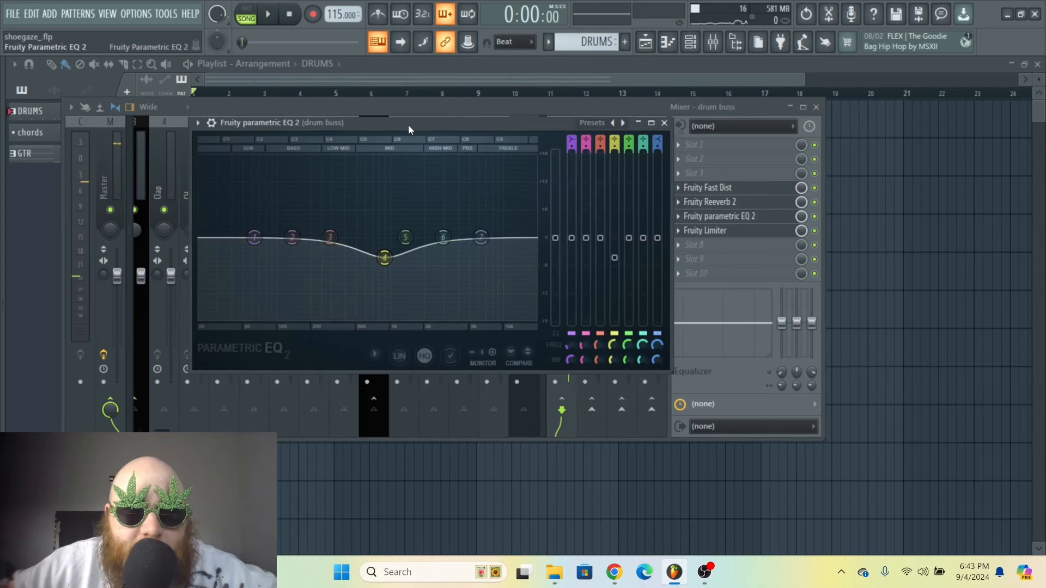
left_click_drag(408, 125, 402, 118)
key("space")
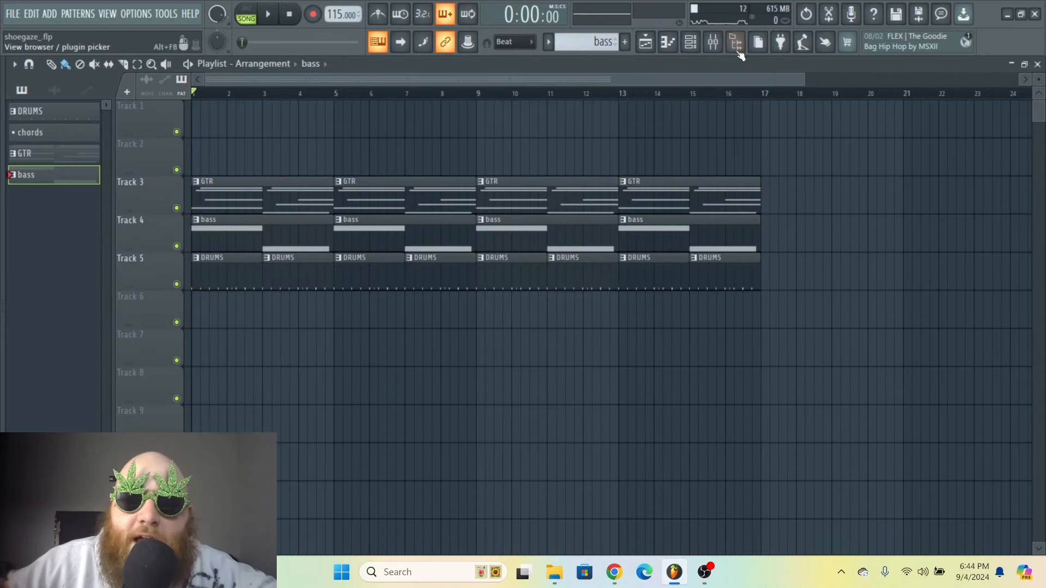
Select Insert 20 in the mixer and record an audio take over the arrangement
key("F9")
scroll(490, 177, "down", 5)
left_click(410, 169)
left_click(442, 176)
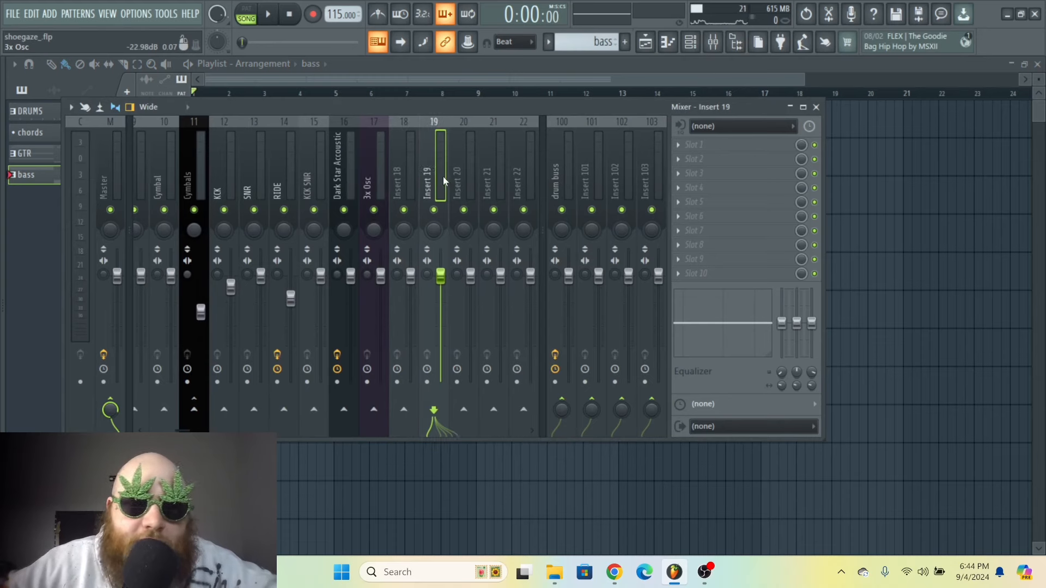
left_click(469, 170)
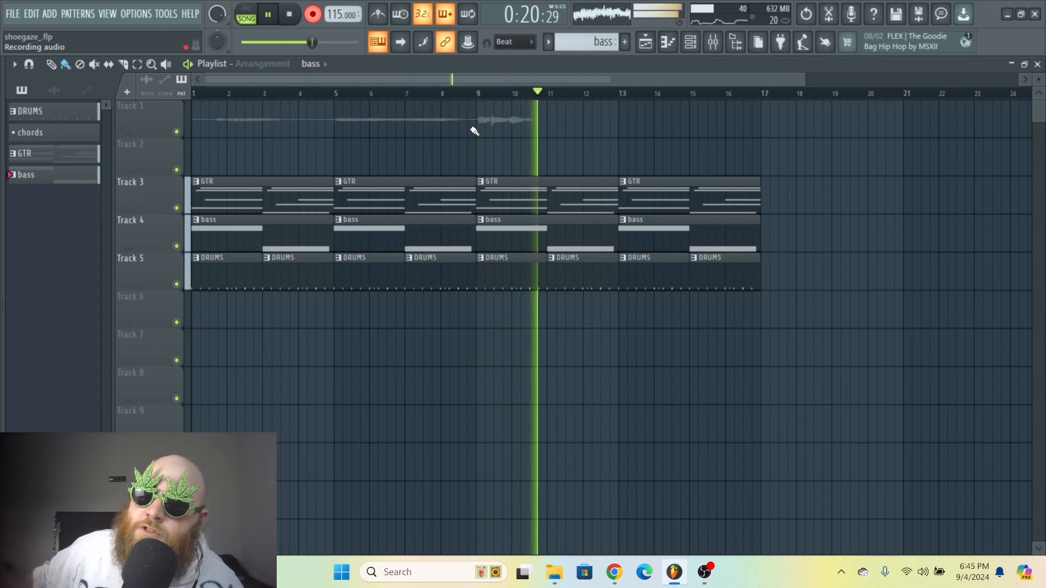
key("space")
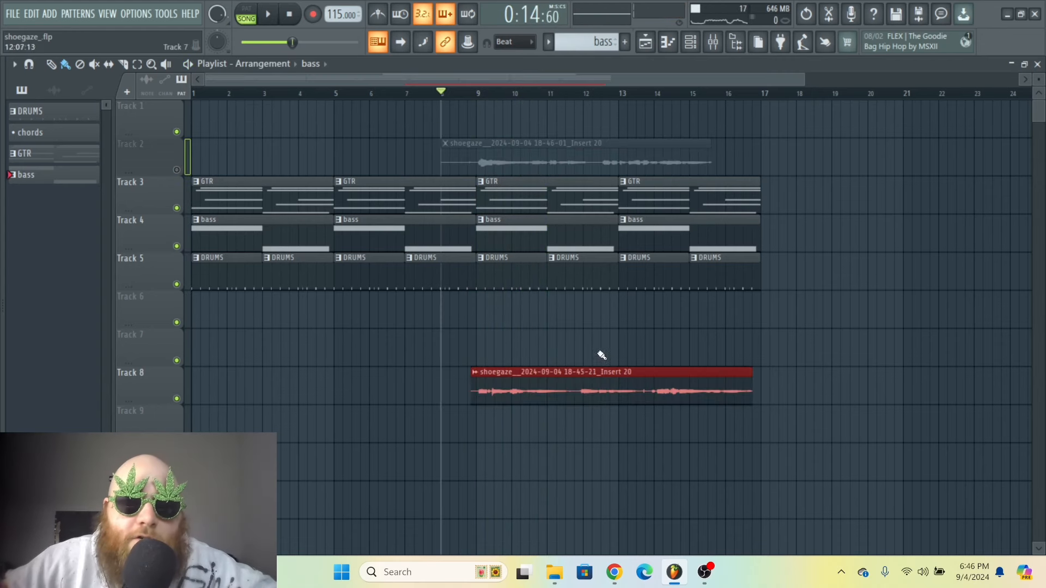
Normalize the recorded audio clip on Track 8 and assign it to mixer track 18
double_click(579, 383)
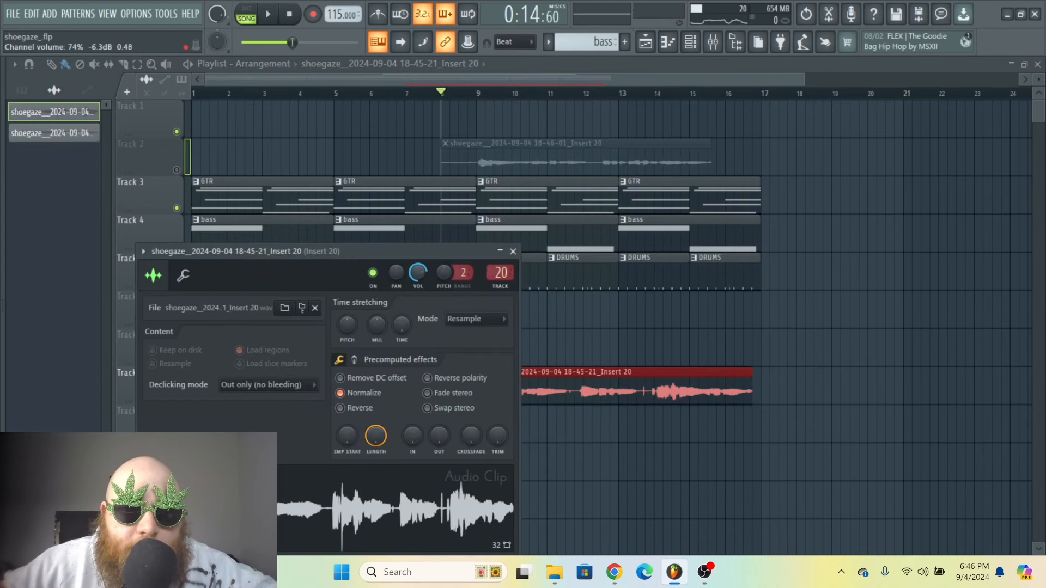
key("F9")
left_click(470, 186)
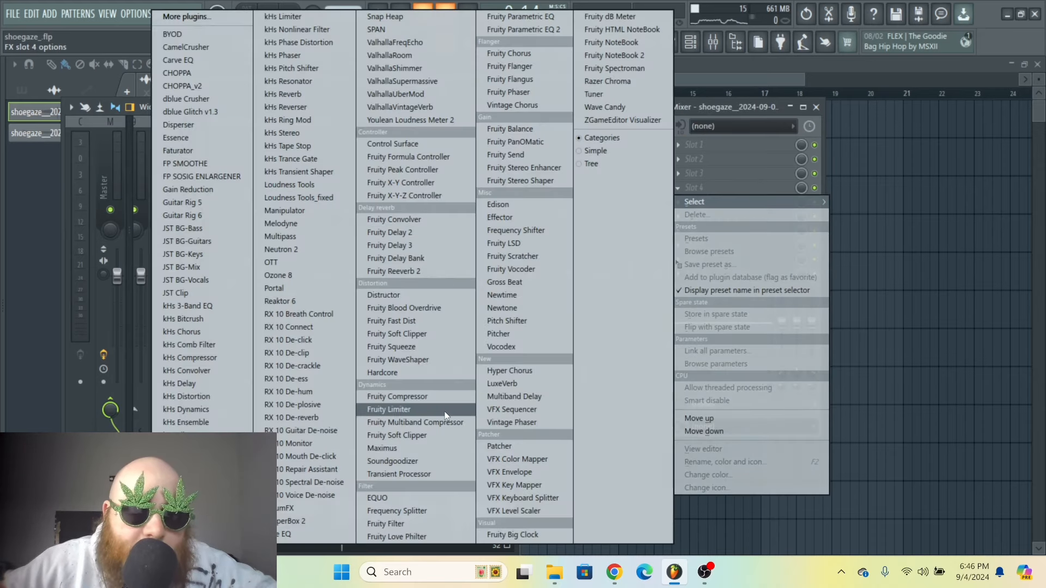
Load Fruity Limiter into slot 4 of the recorded clip's mixer track and adjust its threshold and ratio in compressor mode
left_click(436, 412)
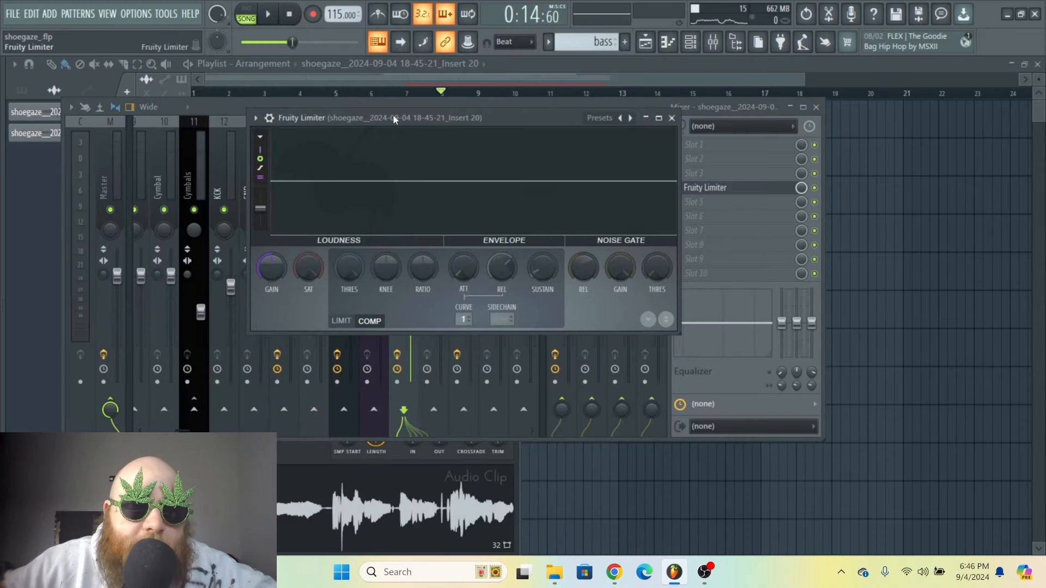
left_click_drag(394, 117, 372, 120)
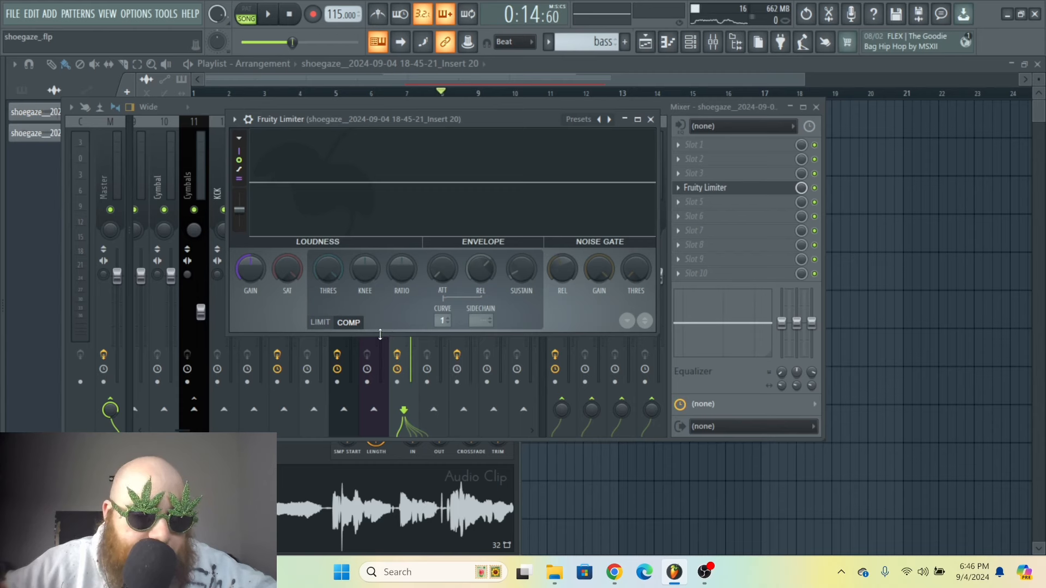
left_click_drag(327, 268, 327, 280)
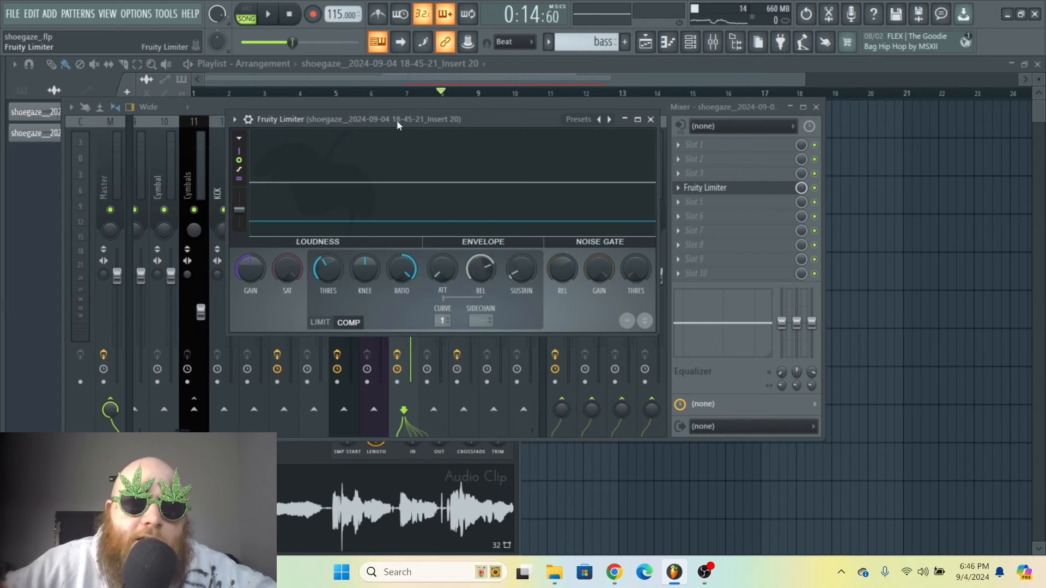
left_click_drag(396, 120, 425, 206)
left_click(406, 168)
Raise the recording's Fruity Limiter gain to about 10.1 dB during playback and add Fruity Parametric EQ 2 in slot 3
key("space")
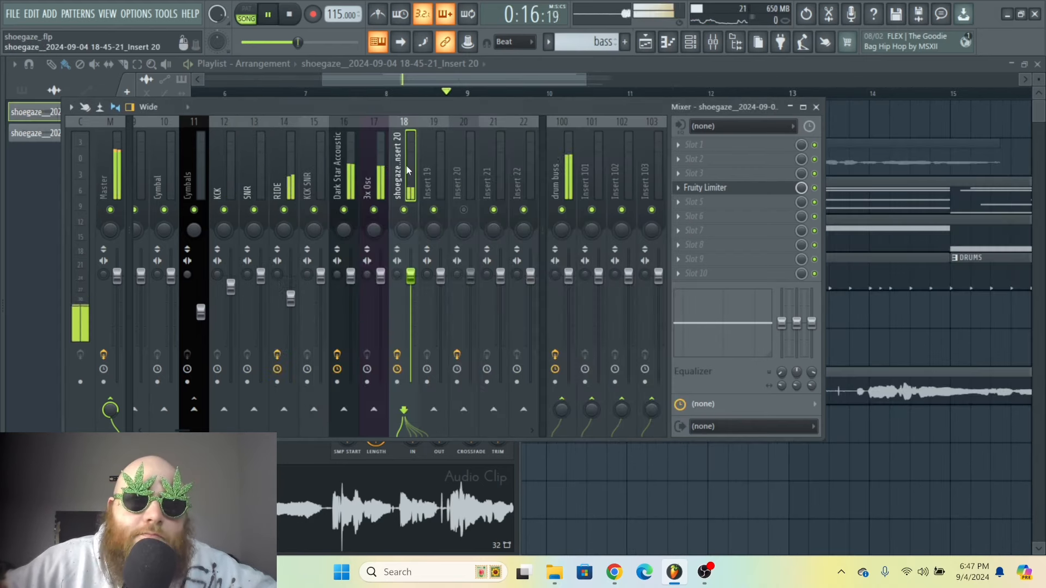
left_click(705, 188)
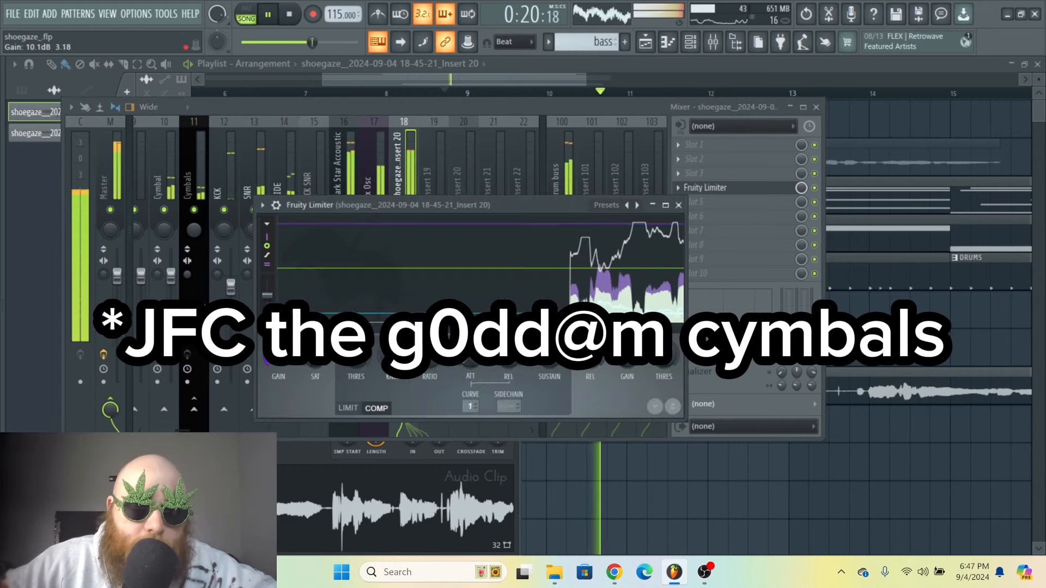
left_click(409, 169)
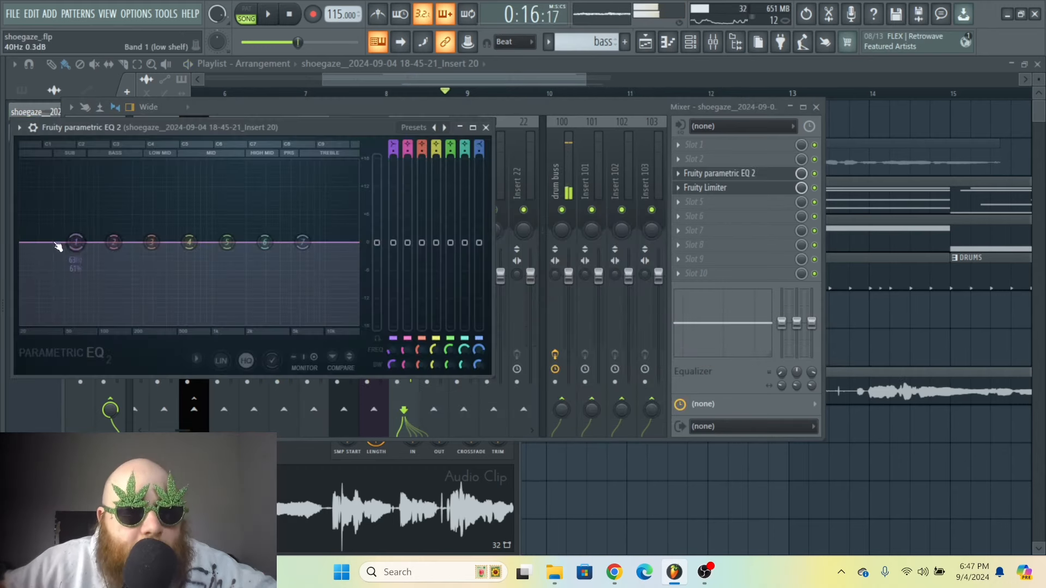
Change band 1 of the recording's Fruity Parametric EQ 2 to a steeper high-pass filter with its cutoff at about 87 Hz
right_click(77, 248)
mouse_move(101, 283)
left_click(158, 317)
right_click(78, 245)
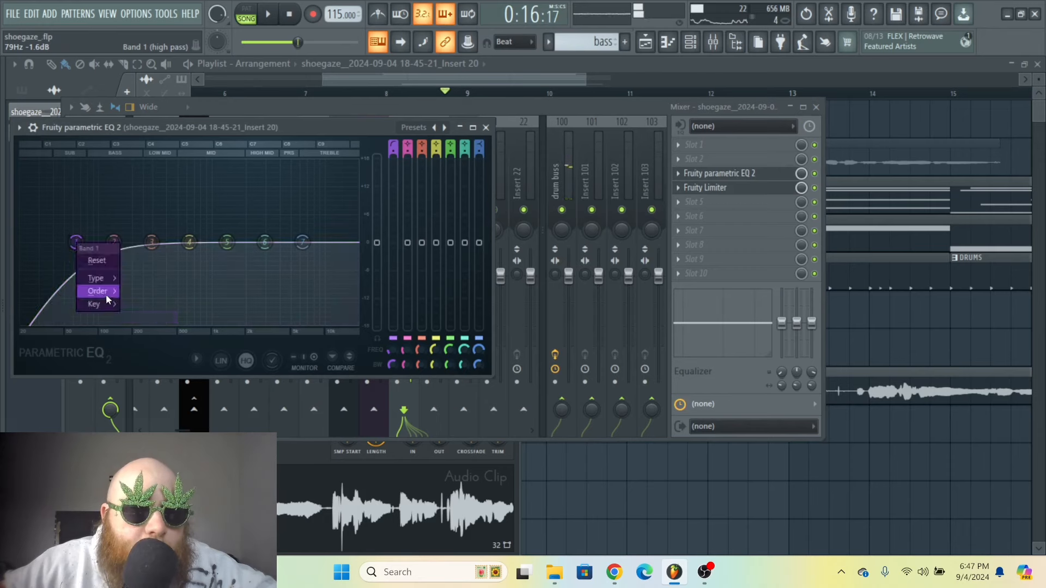
left_click(146, 291)
left_click_drag(77, 243, 85, 243)
Move EQ band 2 closer to the high-pass cutoff, then raise band 7 and slightly lower band 5 during playback
left_click_drag(114, 243, 90, 241)
key("space")
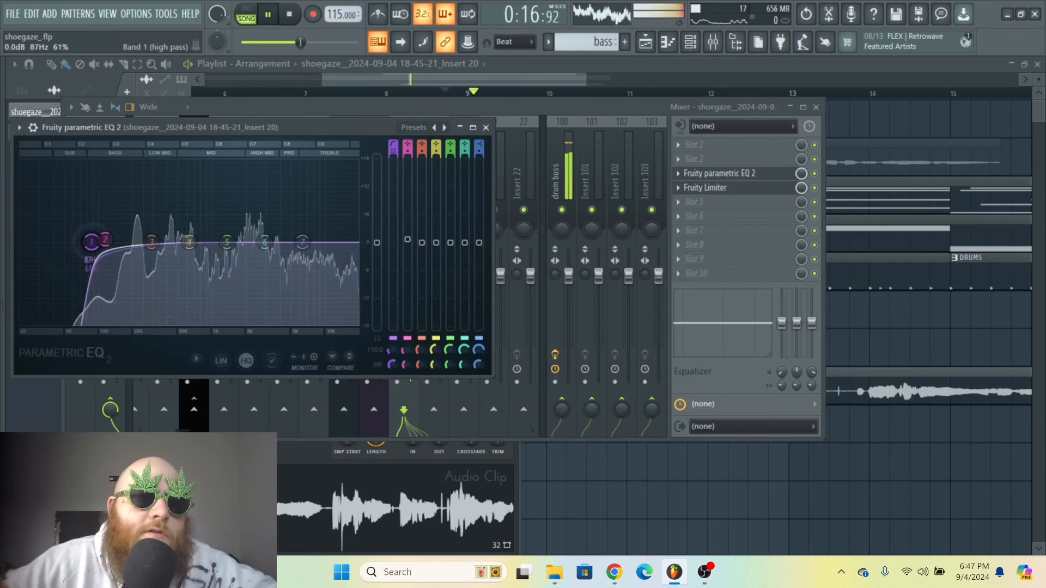
mouse_move(303, 242)
left_mouse_down()
mouse_move(276, 215)
mouse_move(306, 226)
left_mouse_up()
left_click_drag(227, 242, 225, 245)
Load Fruity Fast Dist into slot 5, Fruity Parametric EQ 2 into slot 6 and Fruity Reeverb 2 into slot 8 of the recording's mixer track
left_click(703, 201)
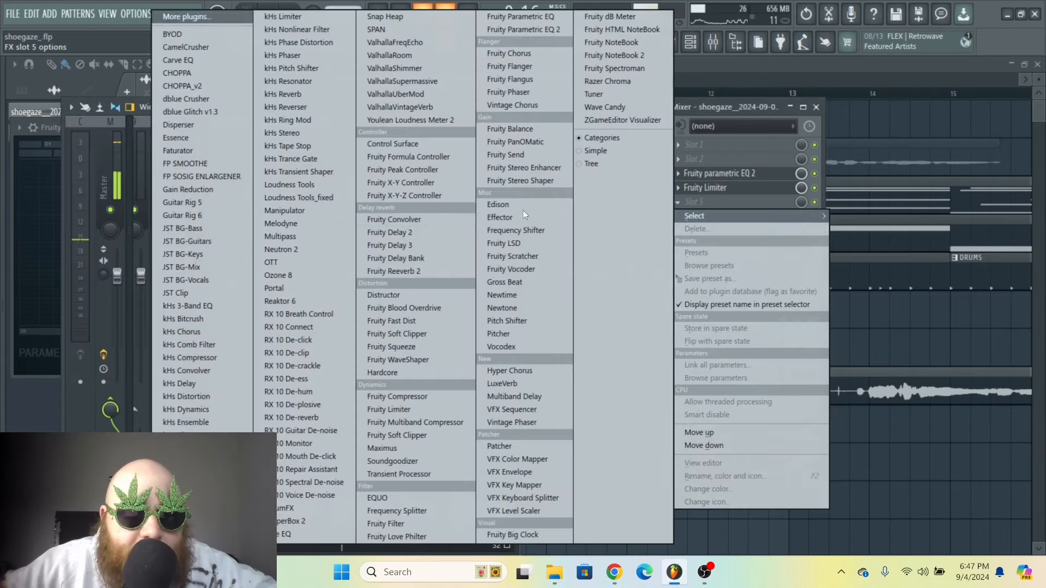
left_click(435, 322)
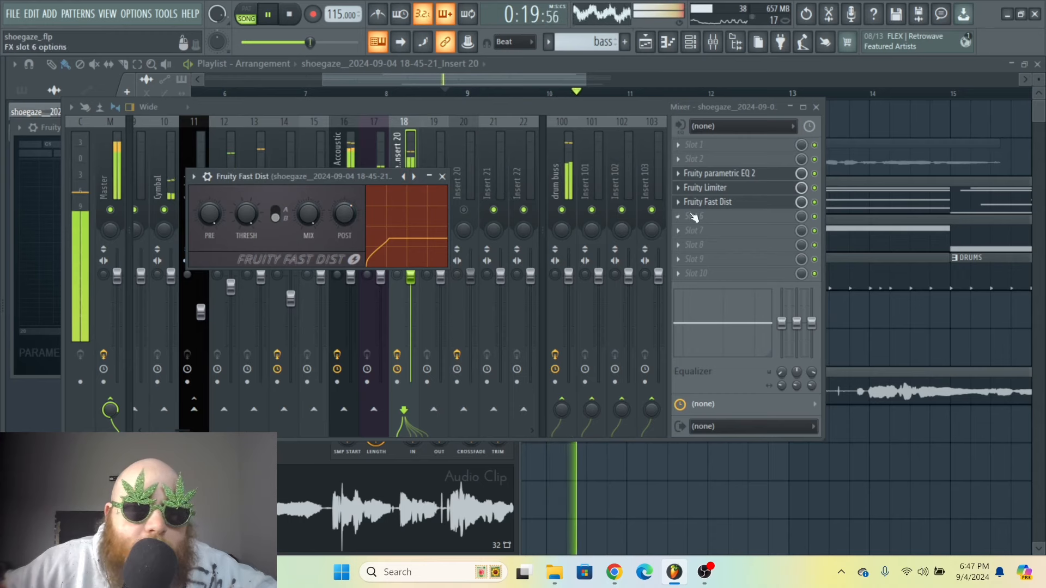
left_click(703, 244)
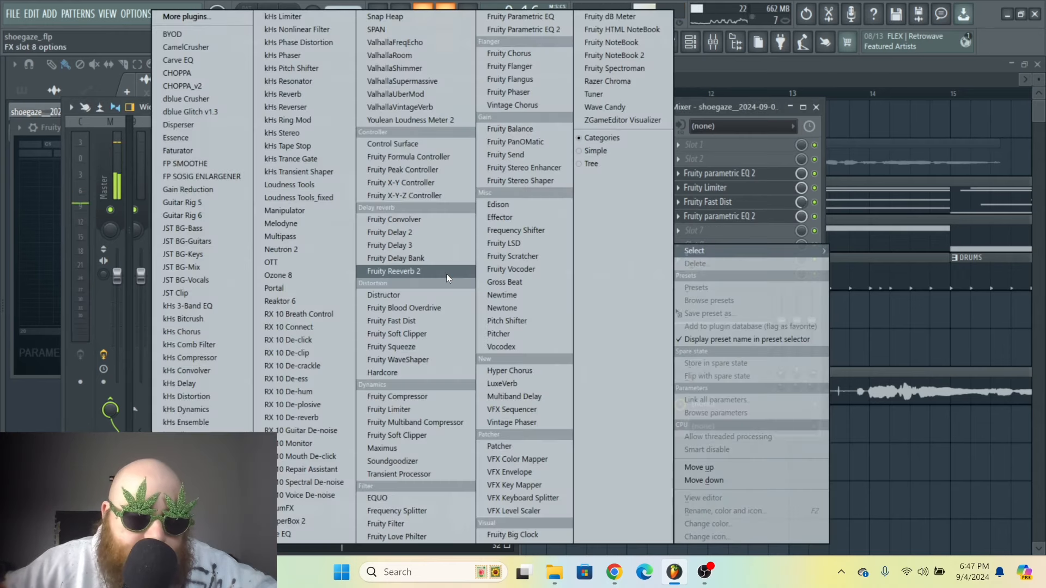
left_click(447, 272)
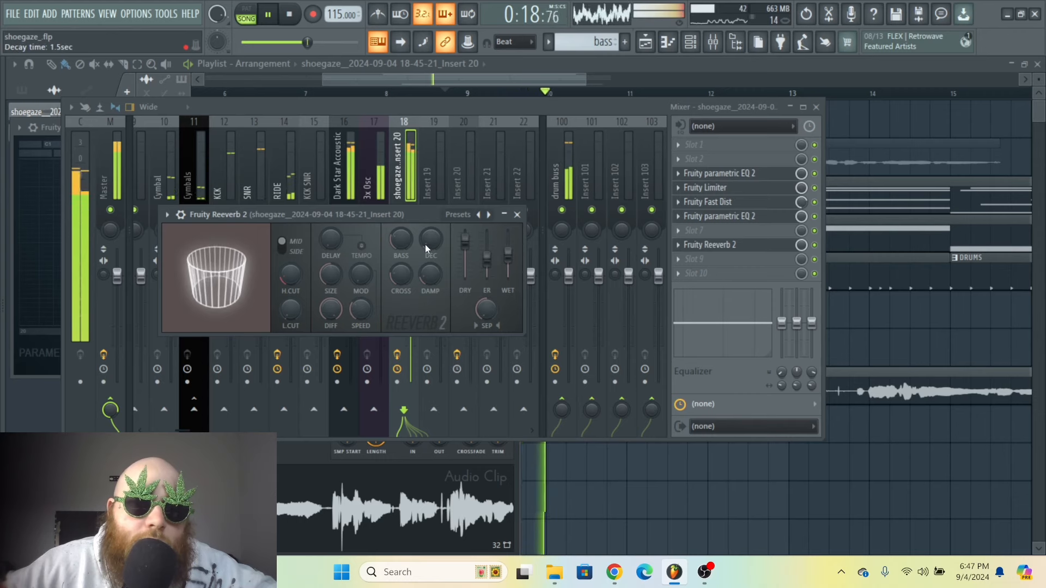
Increase Fruity Reeverb 2's room size and high cut, set its low cut to about 605 Hz and its wet level to about 73%
left_click_drag(331, 276, 331, 234)
left_click_drag(290, 275, 290, 217)
left_click_drag(291, 310, 290, 294)
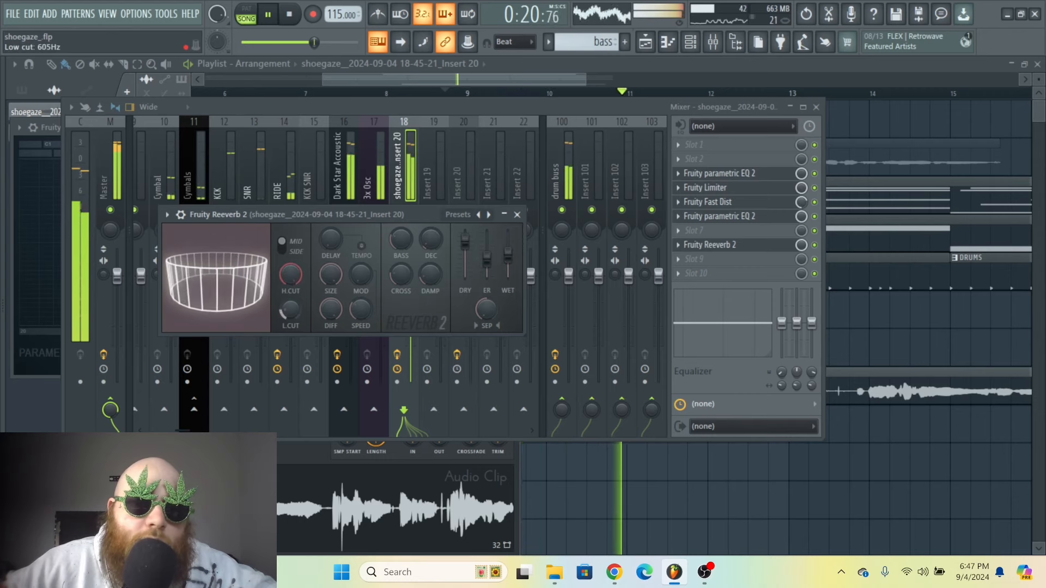
left_click_drag(509, 263, 513, 256)
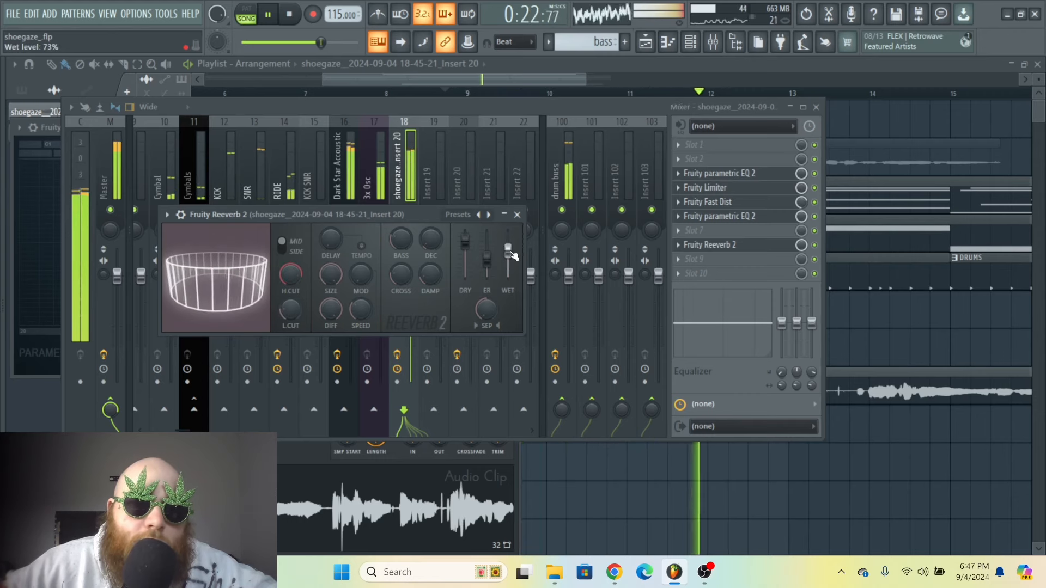
left_click(402, 177)
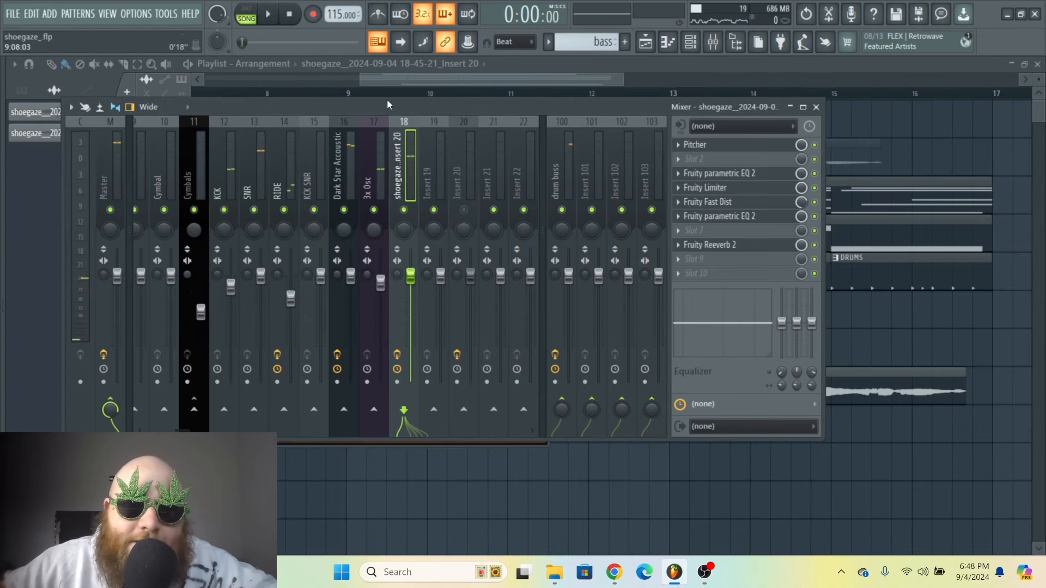
Load Hyper Chorus into slot 2 of the recording's mixer track and open its preset list
left_click(741, 164)
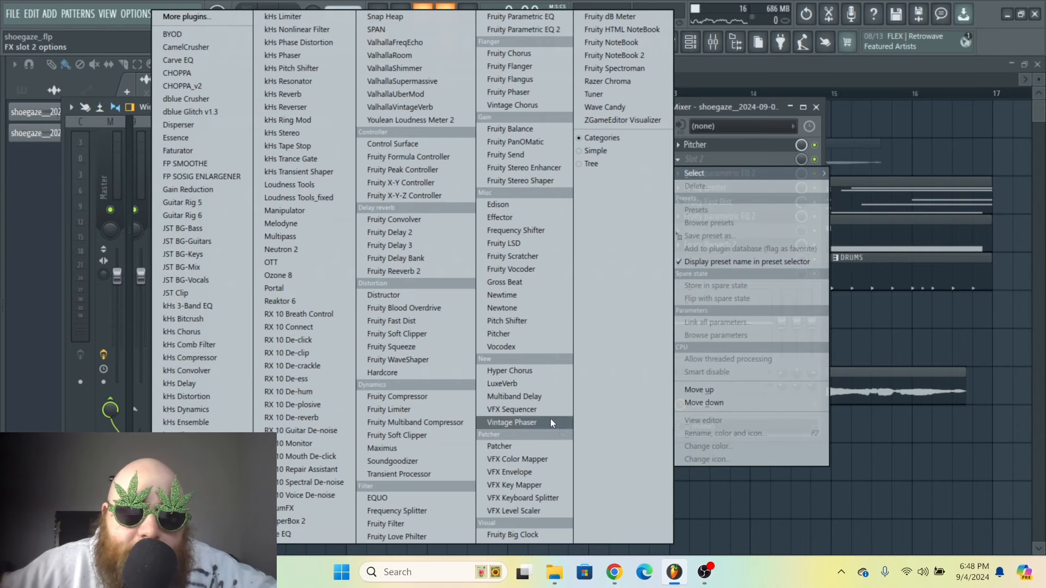
left_click(510, 371)
left_click_drag(376, 251, 425, 149)
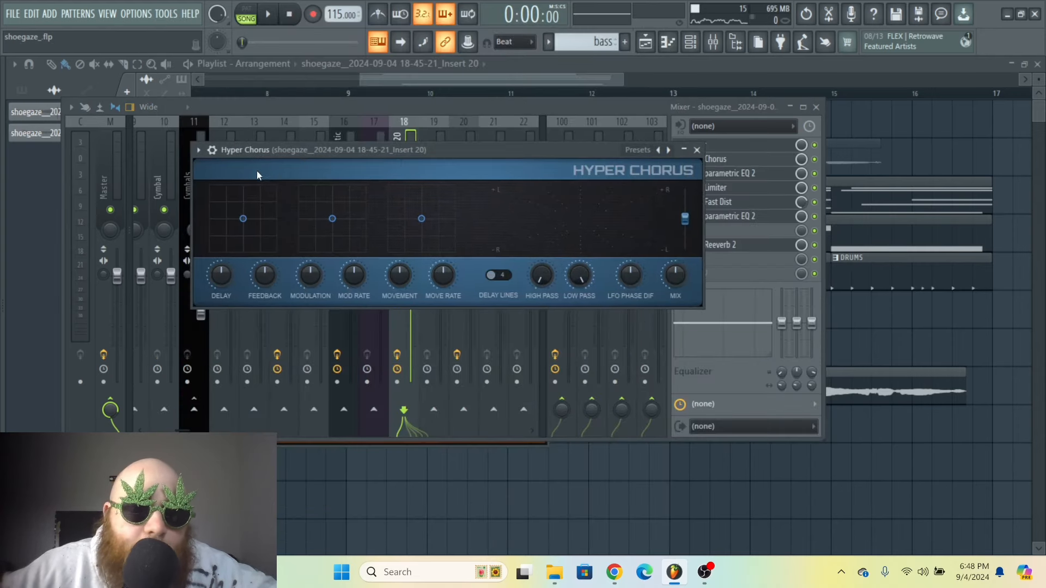
left_click(198, 150)
mouse_move(240, 203)
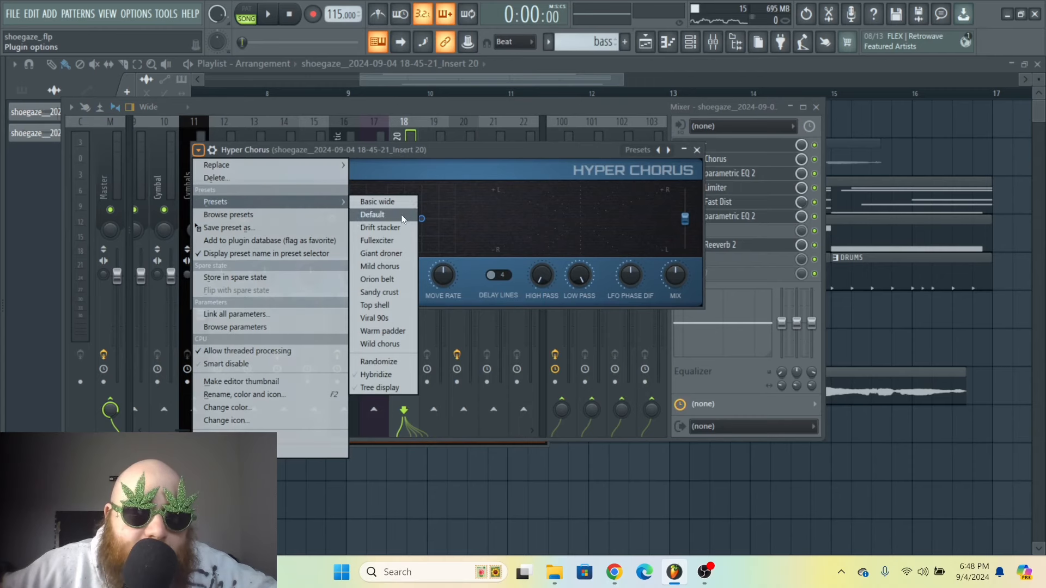